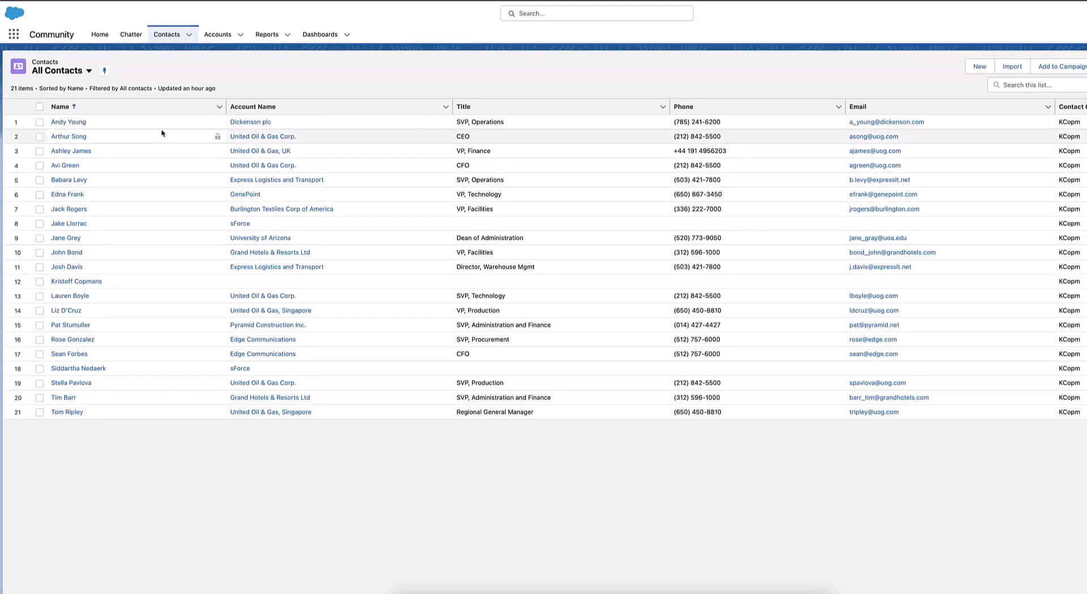
Step: Open the first contact's Details in All Contacts and copy its email address
click(56, 123)
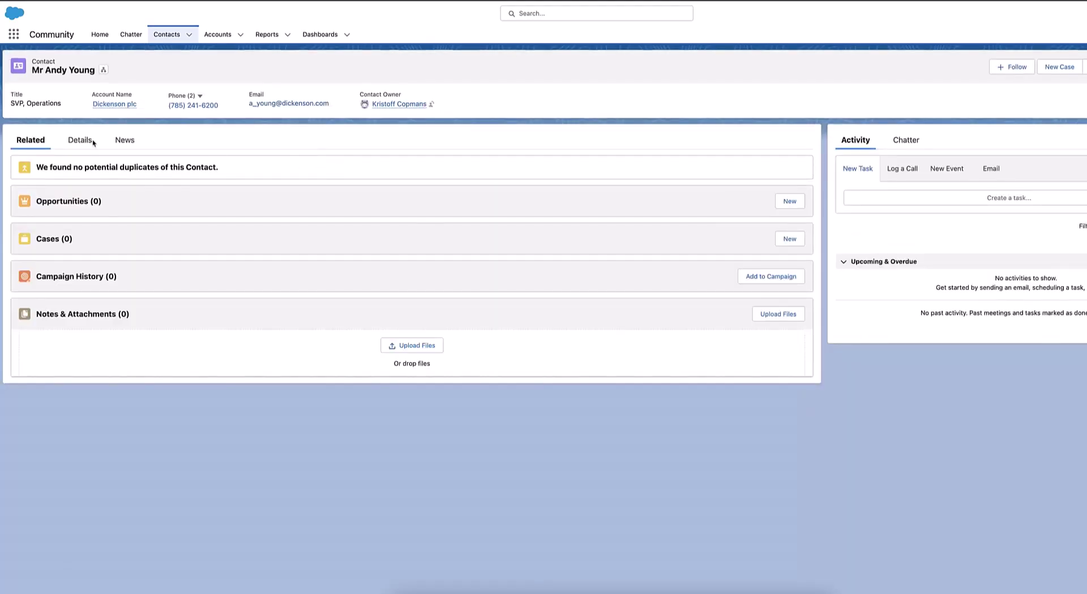
click(80, 139)
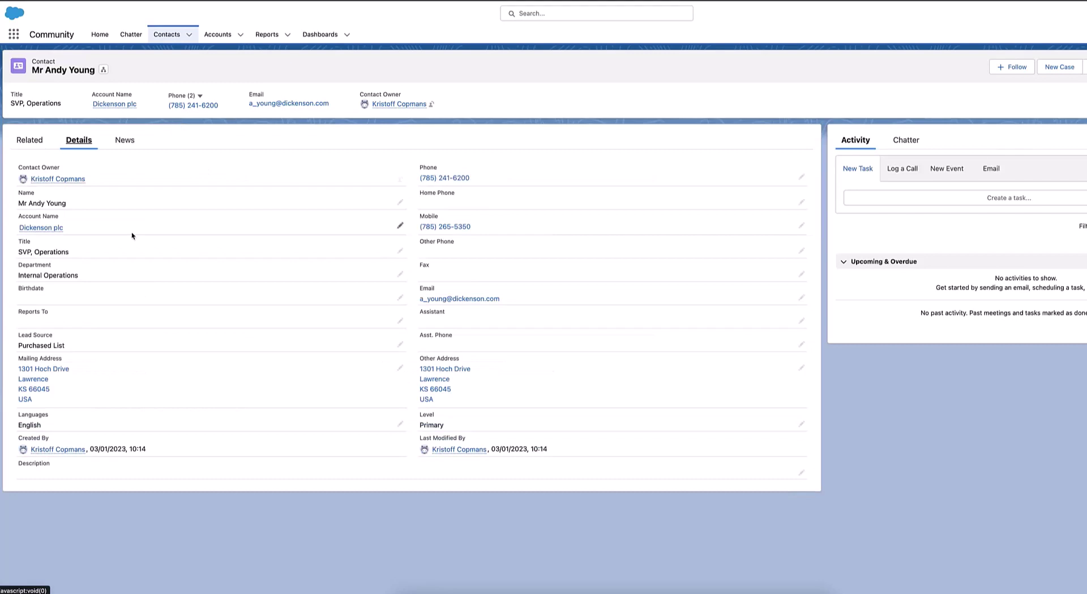
drag(515, 299, 422, 300)
key(ctrl+c)
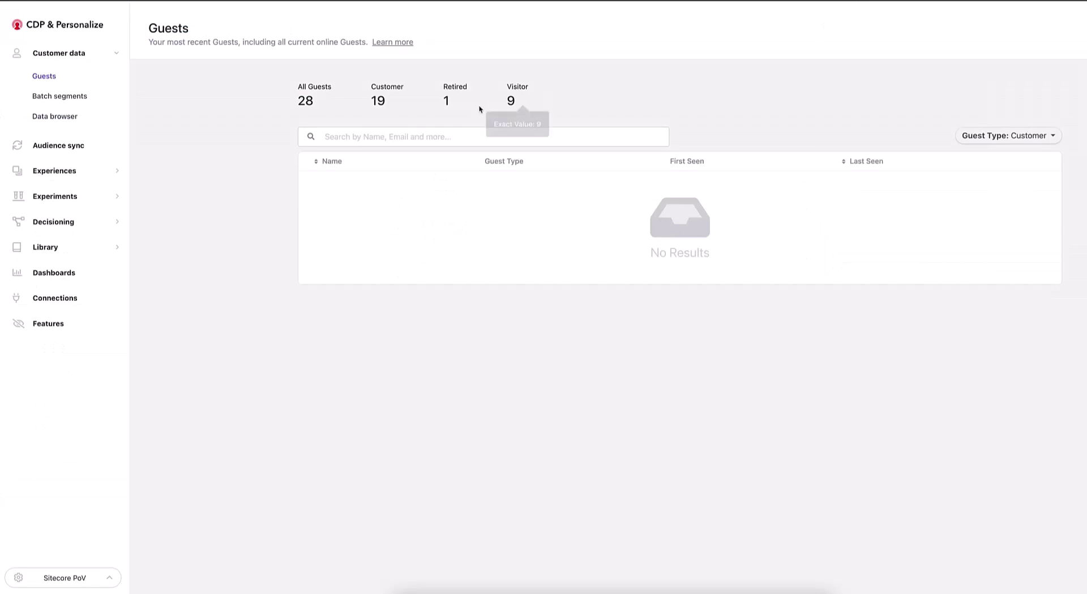
Step: Paste the copied email into the CDP Guests search and confirm no guest matches
click(415, 135)
key(ctrl+v)
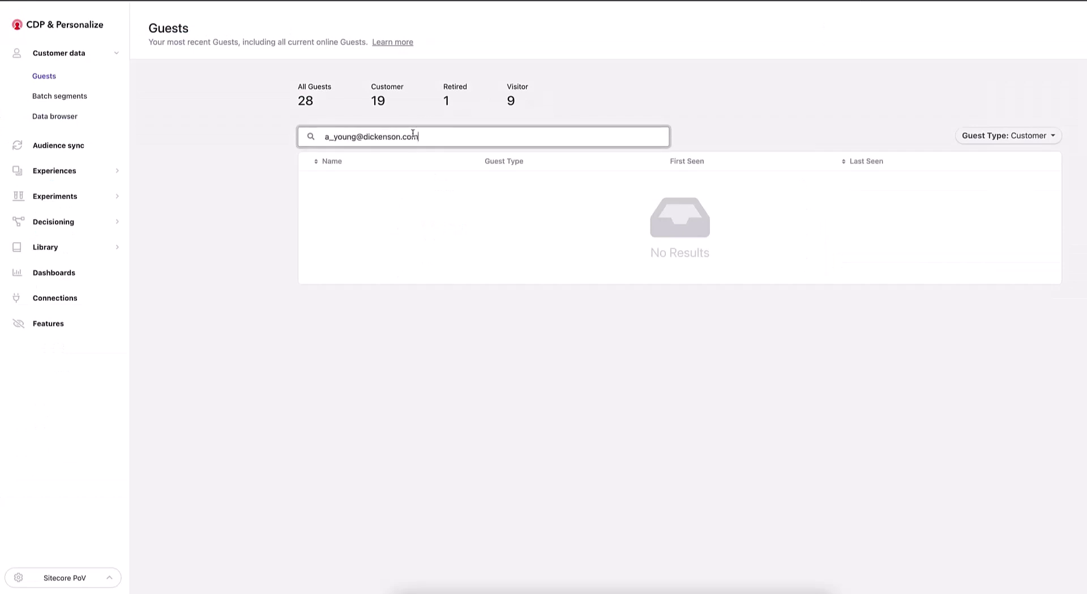
drag(626, 211, 757, 252)
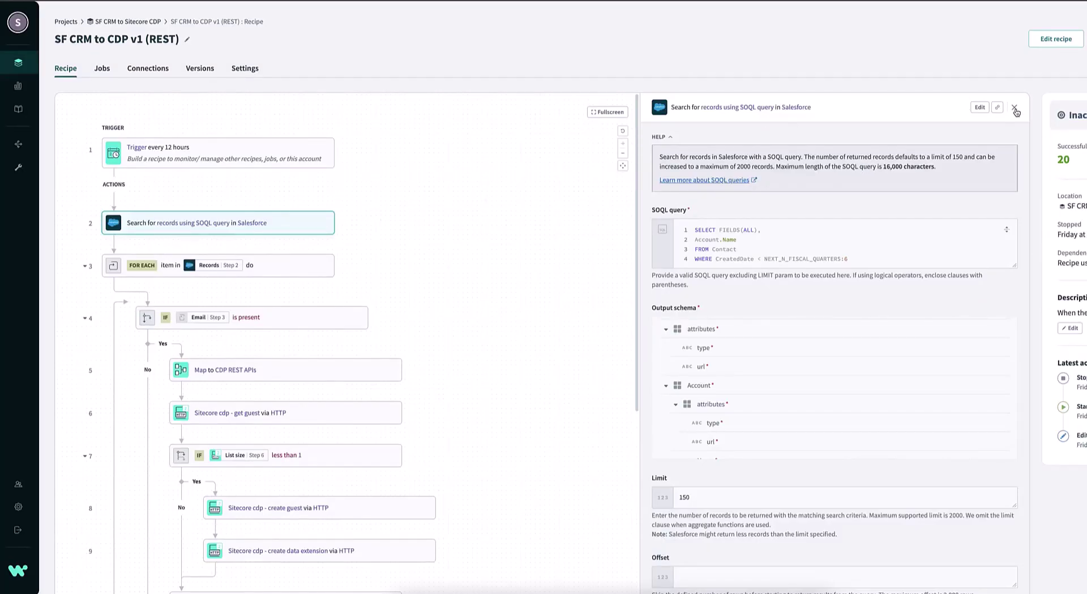
Step: Edit the SF CRM to CDP v1 (REST) recipe and insert a step after the 12-hour trigger
click(1014, 107)
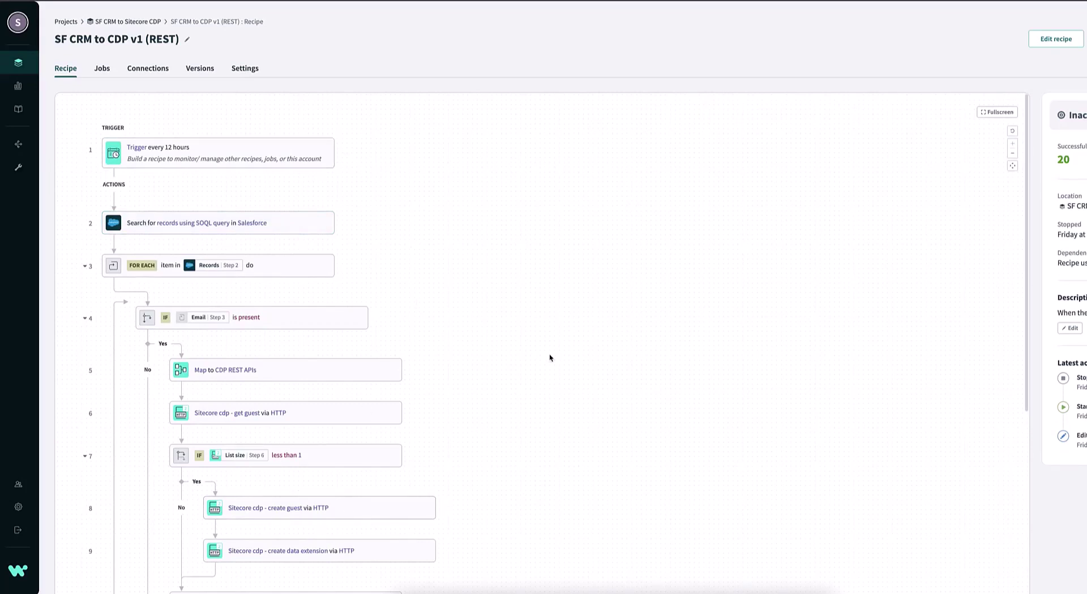
click(1056, 39)
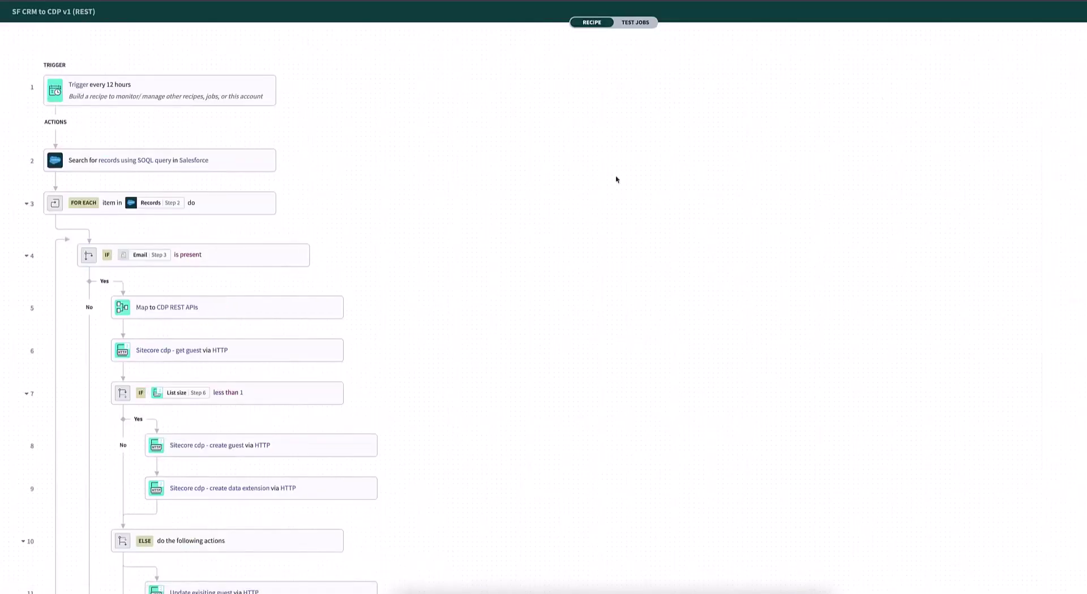
click(183, 86)
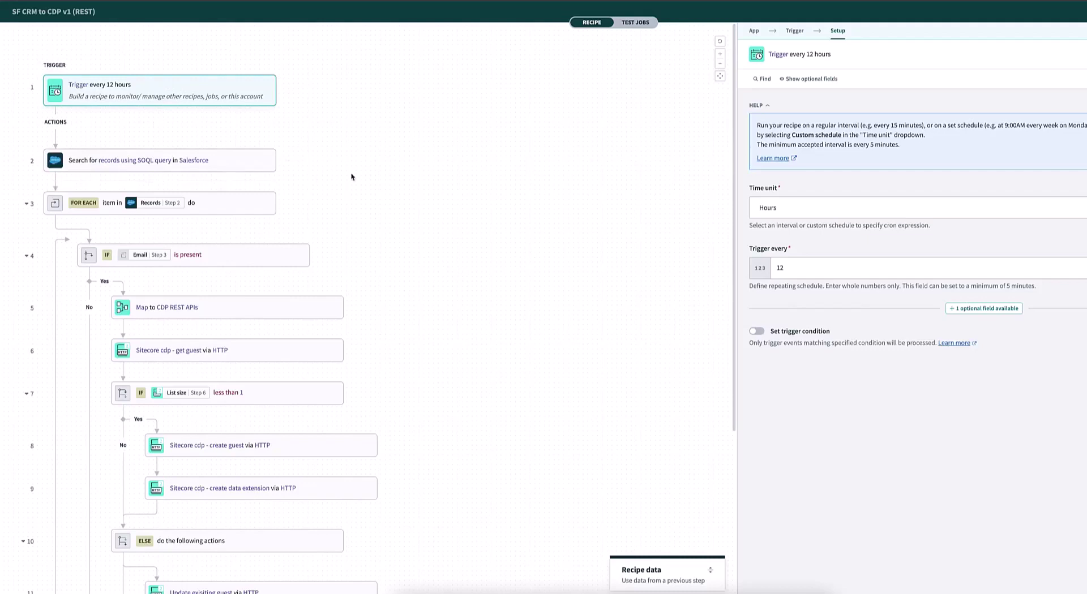
click(229, 164)
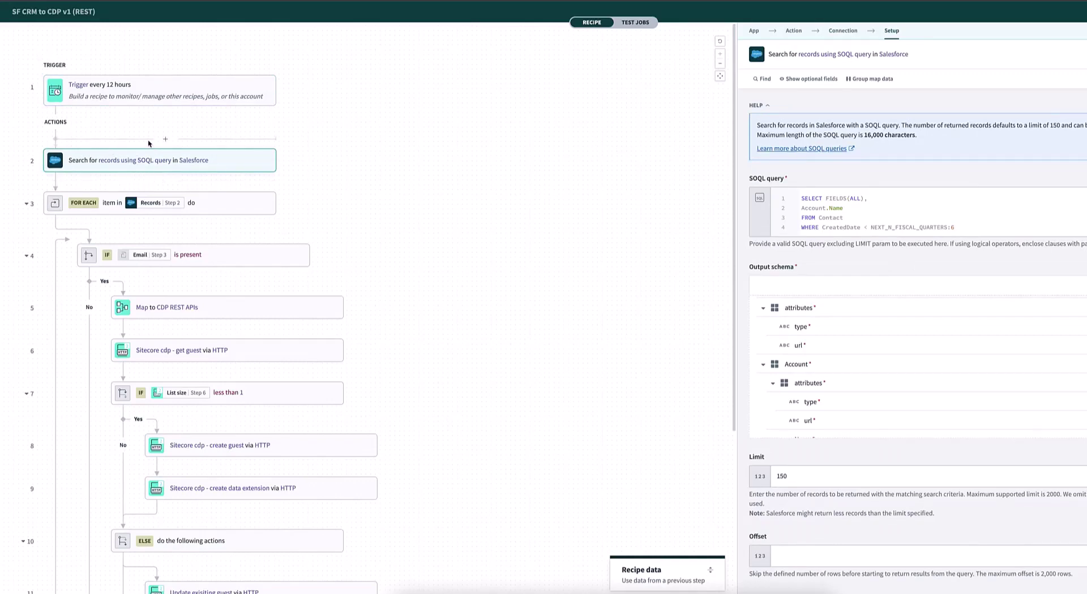
click(161, 141)
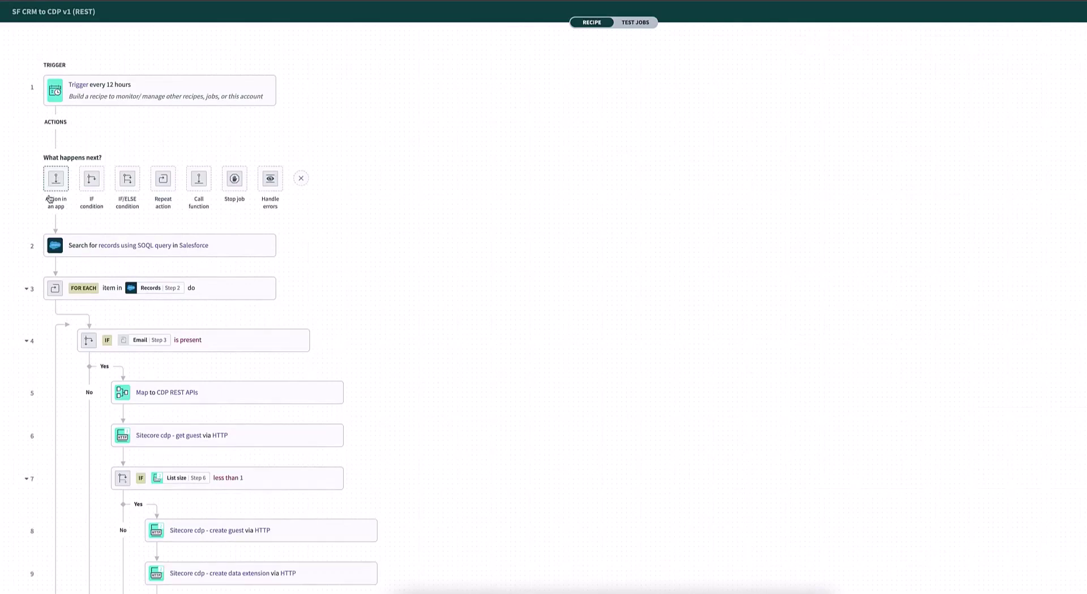
Step: Make the new step a Salesforce app action and browse its available actions
click(57, 191)
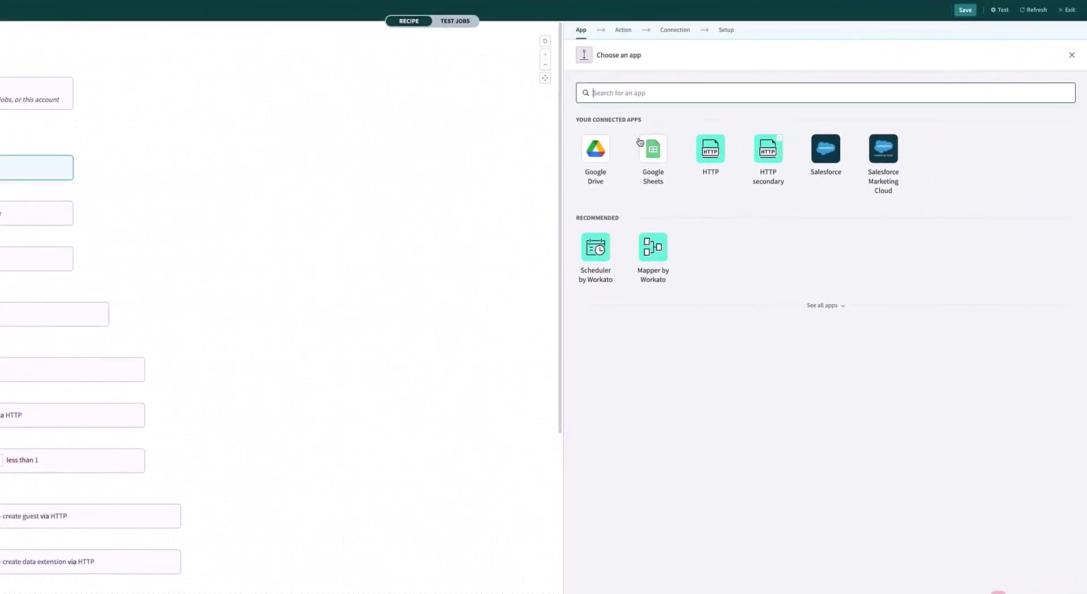
text(salesforce)
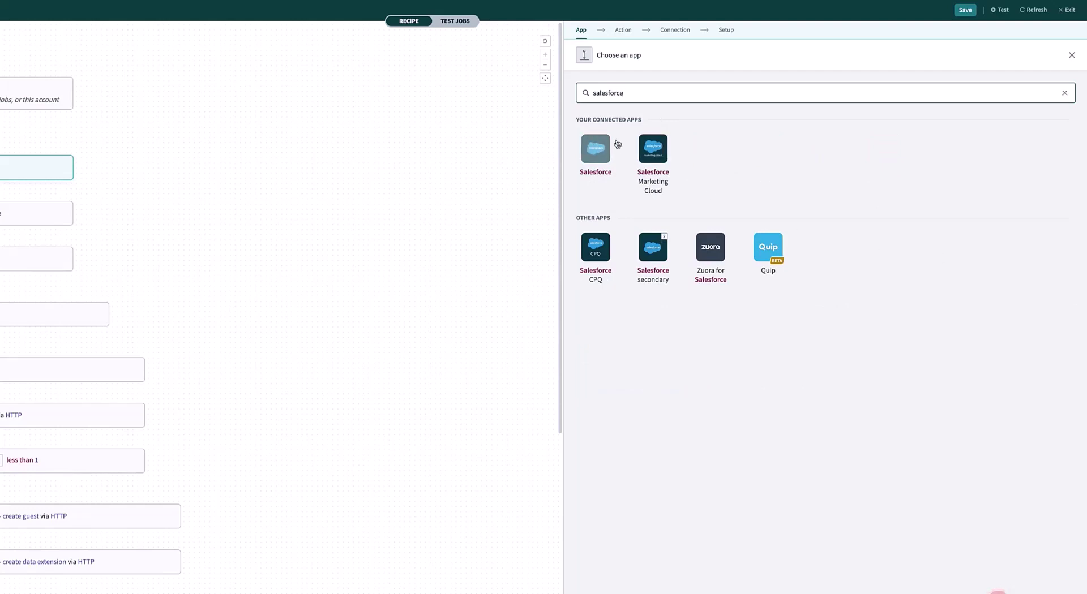
click(581, 146)
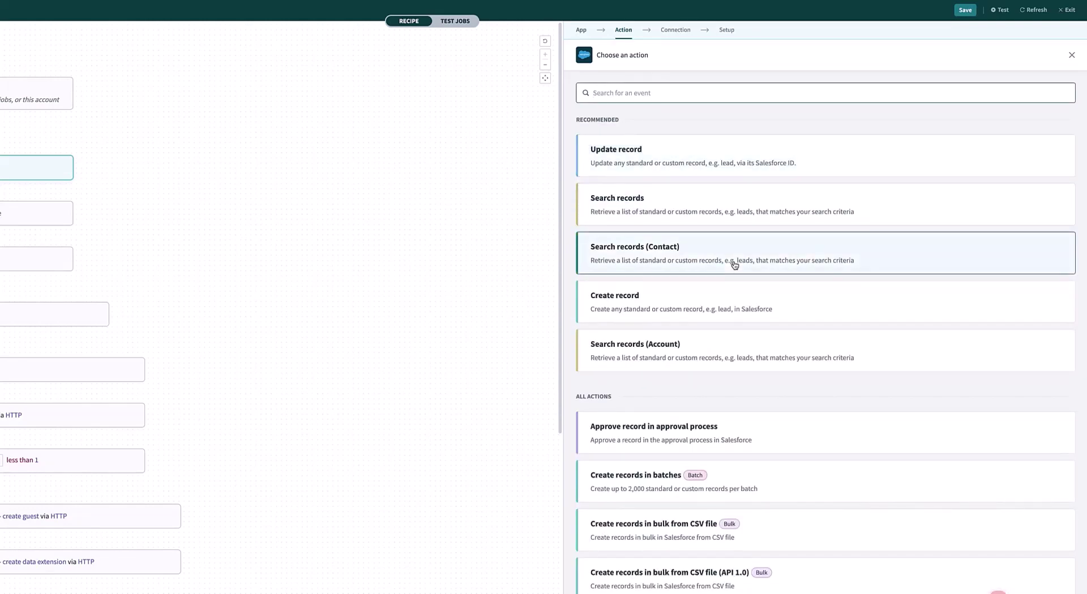
scroll(690, 209, down, 2)
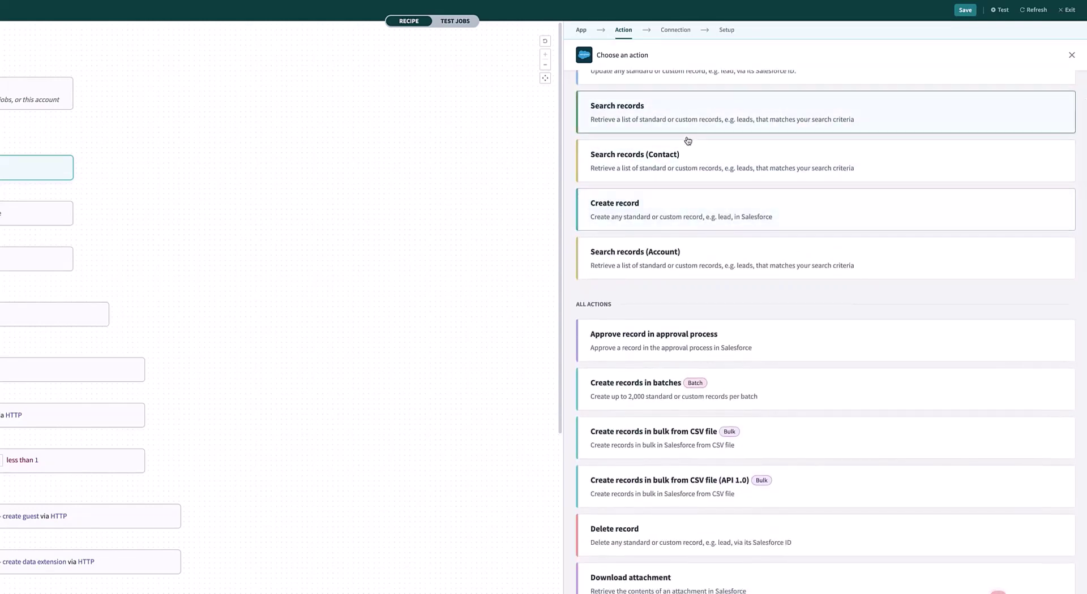
scroll(691, 300, down, 3)
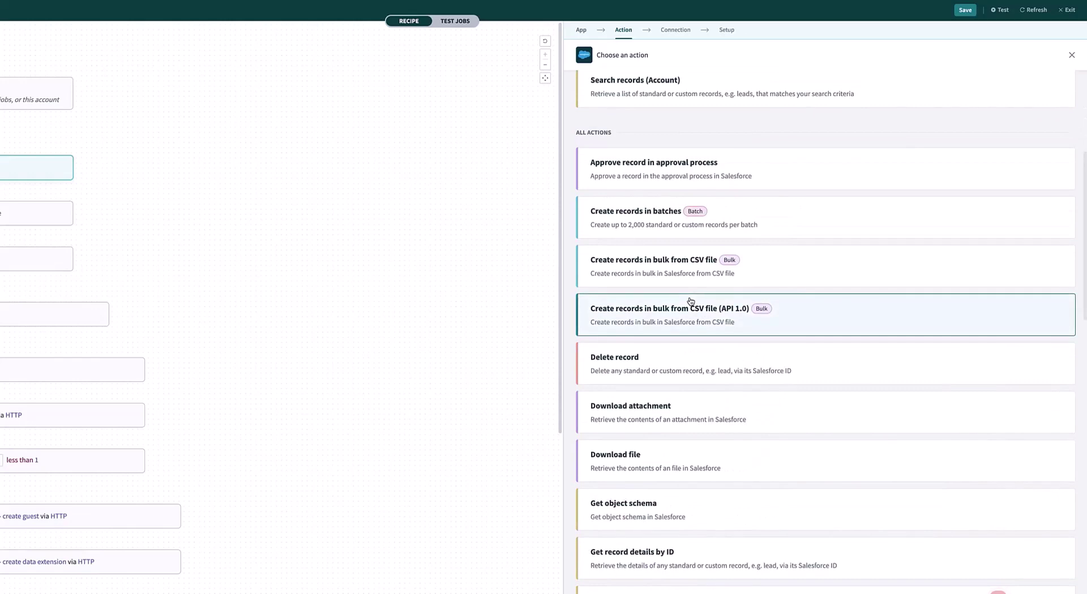
scroll(690, 301, down, 10)
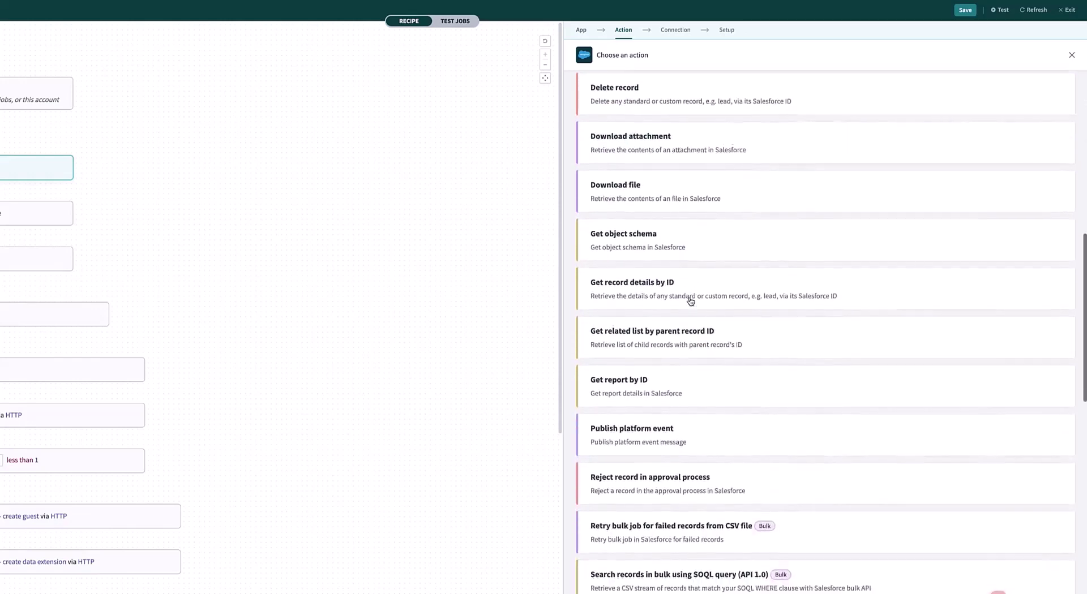
scroll(690, 301, down, 5)
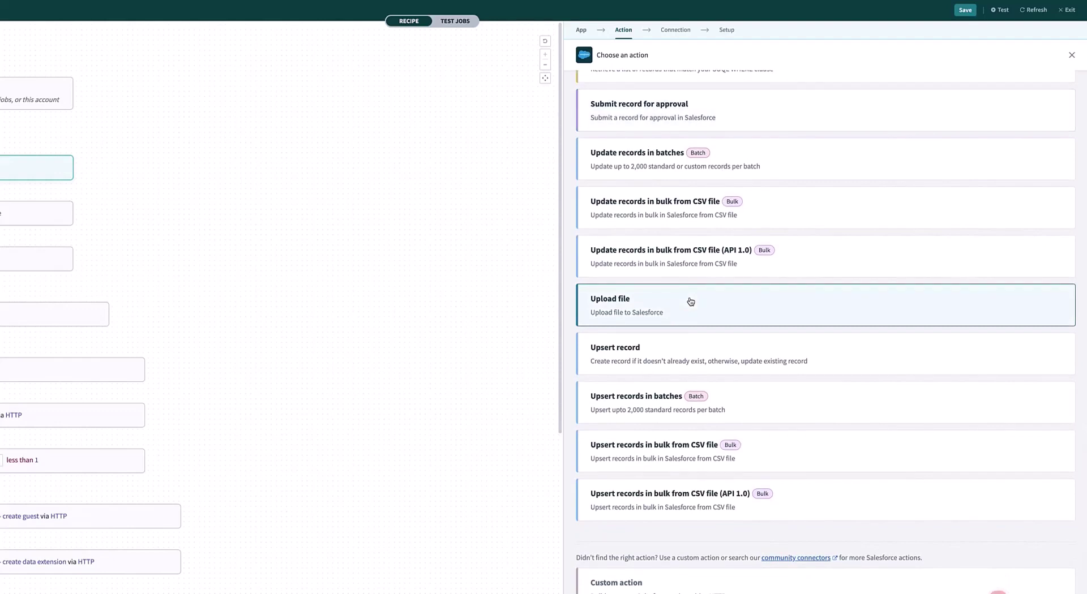
scroll(690, 301, up, 5)
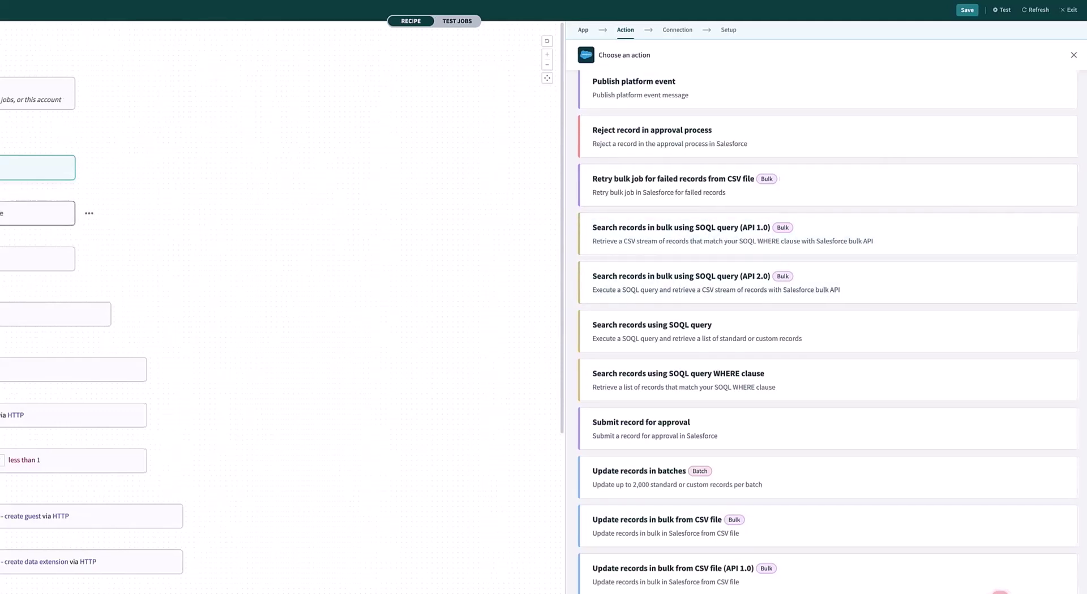
Step: Delete the empty added step and inspect the SOQL query's FROM Contact line
click(89, 168)
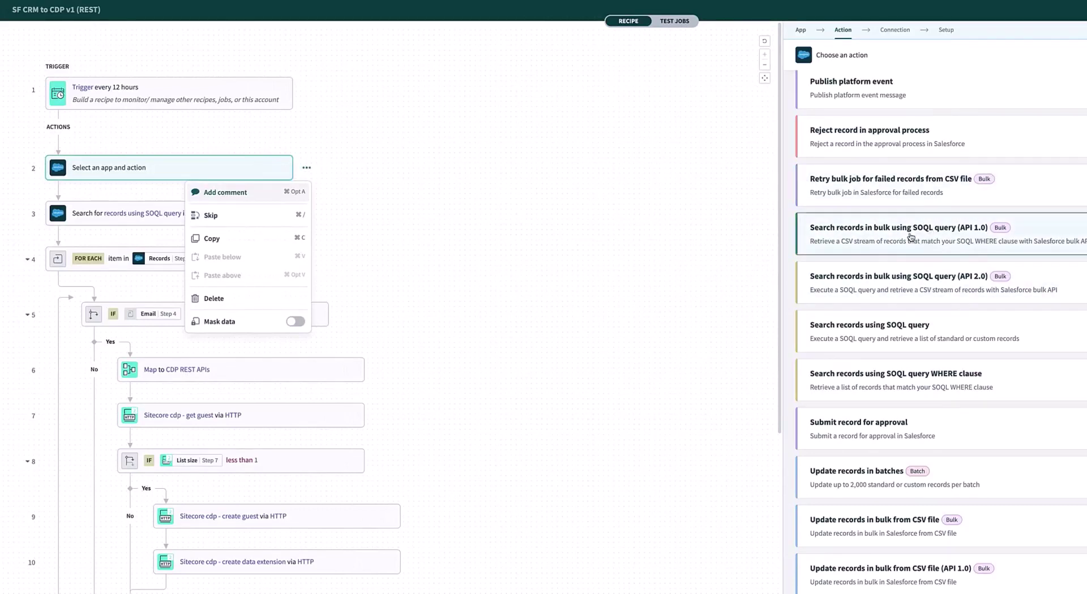
click(258, 304)
click(267, 164)
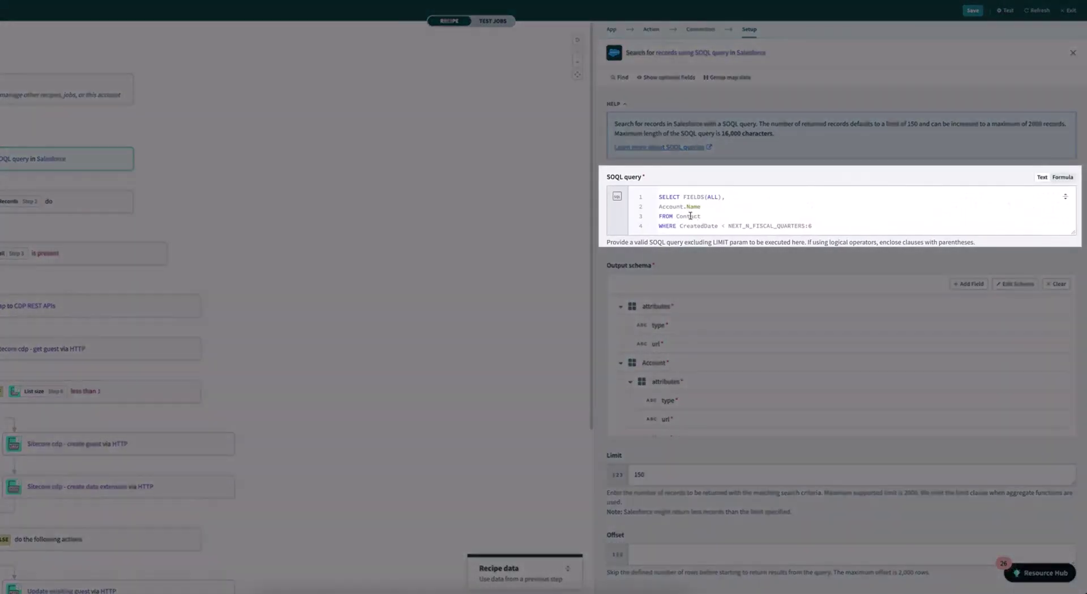
triple_click(692, 216)
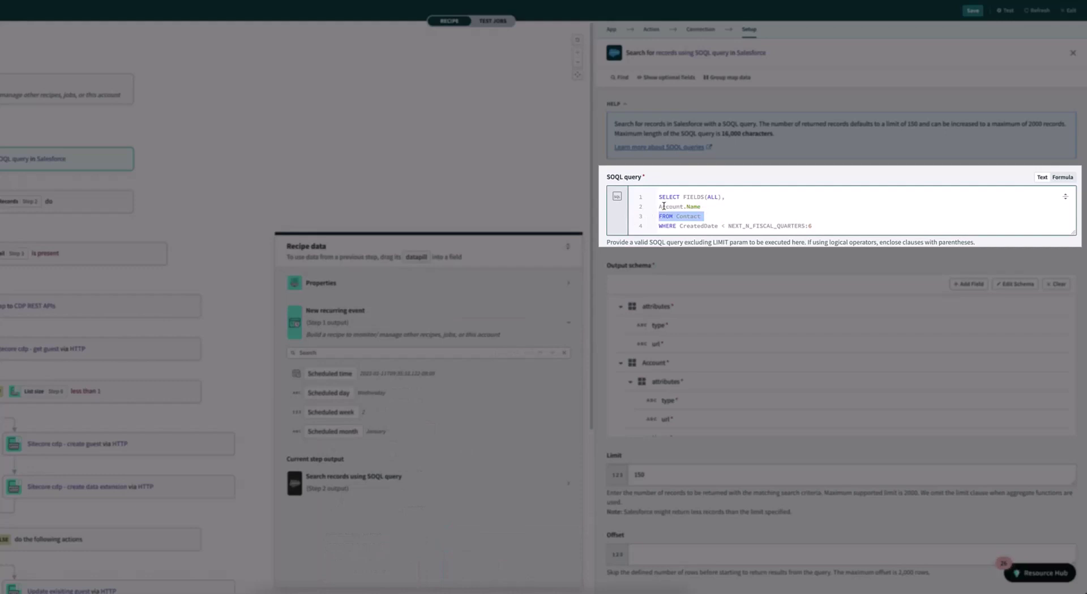
Step: Review the query's Account.Name field and the step's Output schema fields
drag(659, 207, 731, 208)
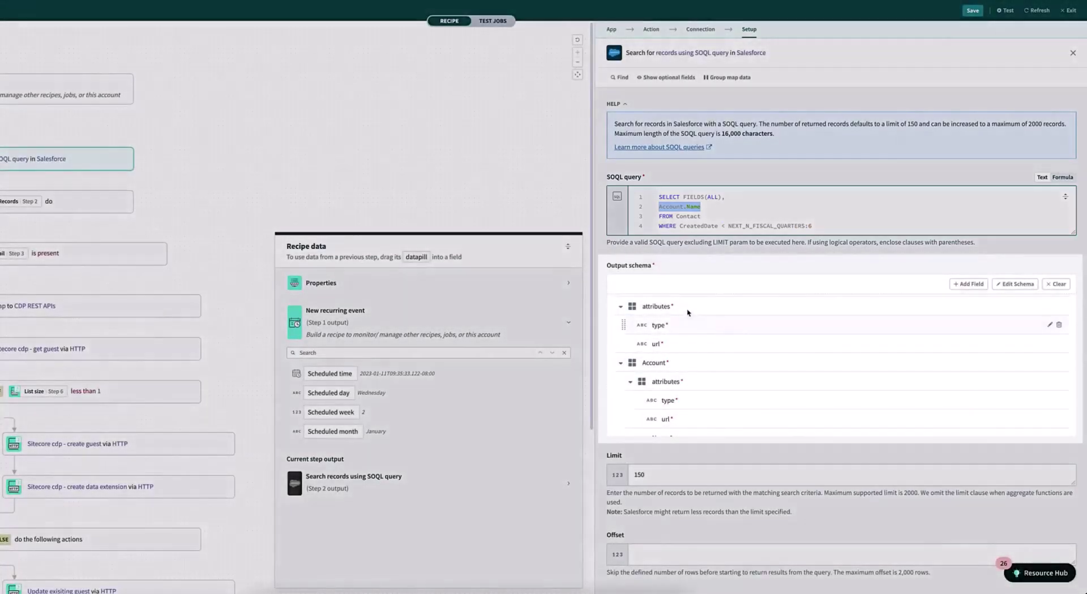
scroll(702, 342, down, 5)
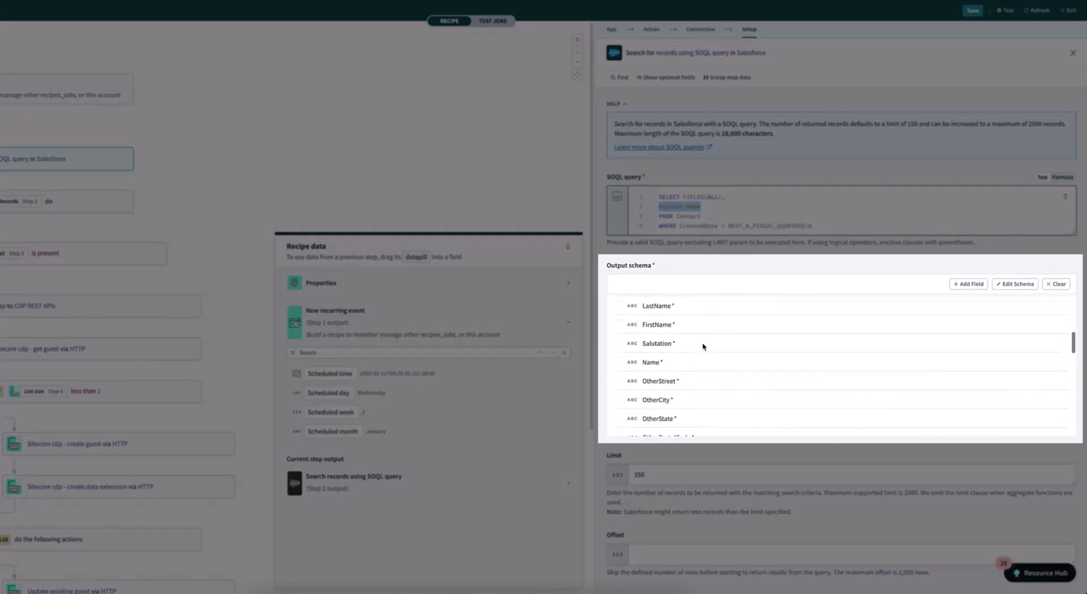
scroll(702, 342, down, 10)
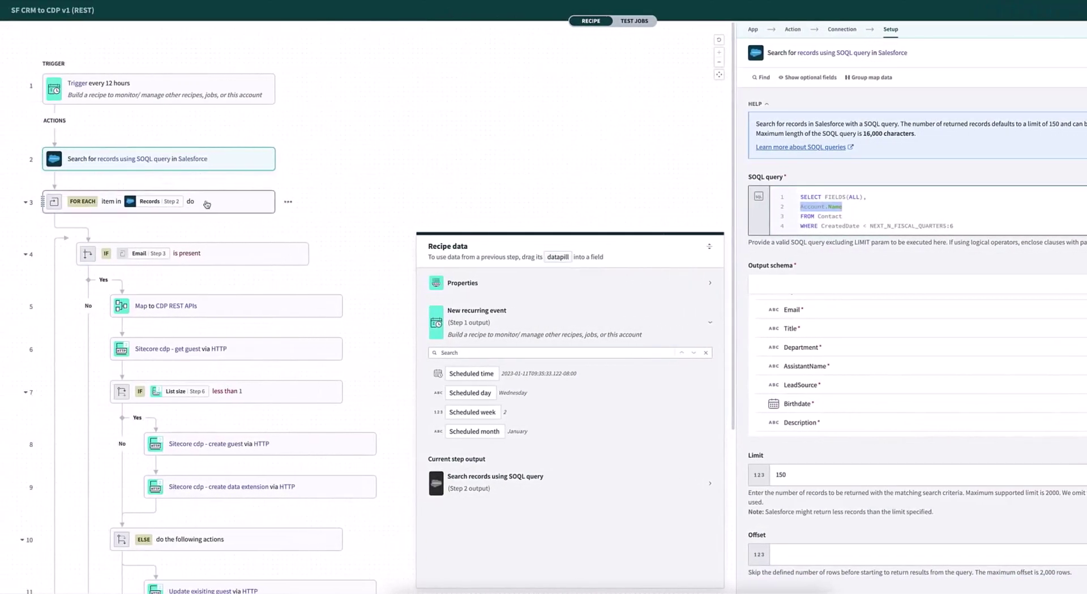
scroll(251, 257, down, 3)
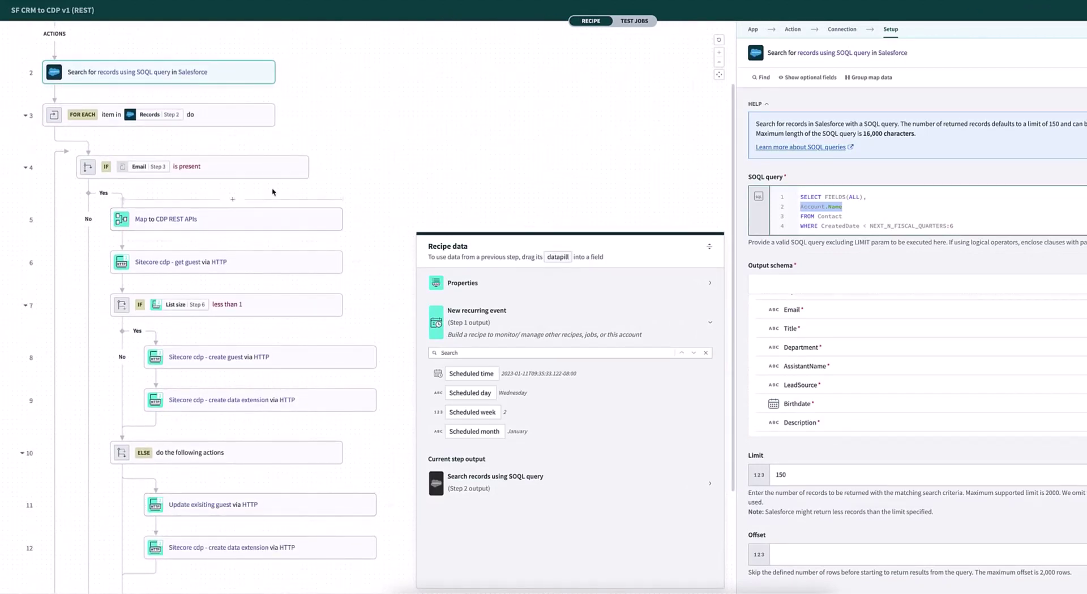
scroll(272, 191, up, 3)
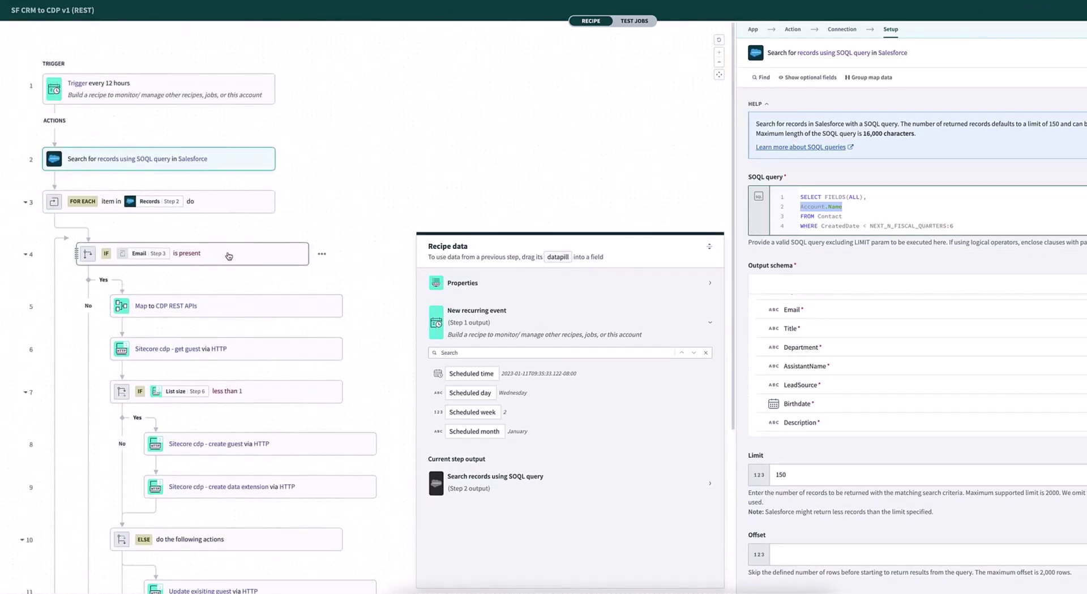
click(235, 305)
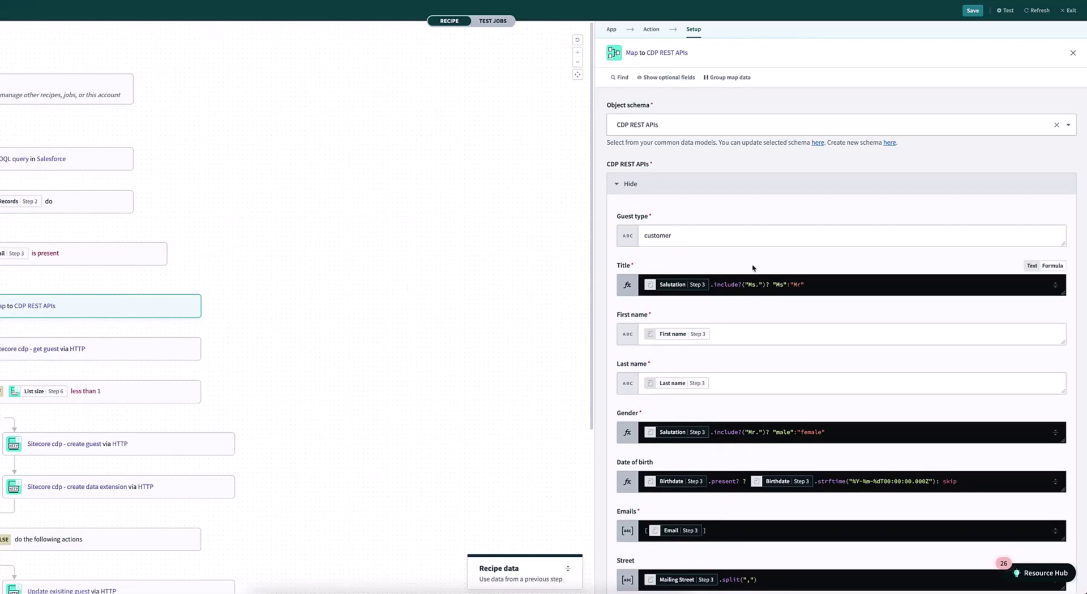
scroll(753, 262, down, 1)
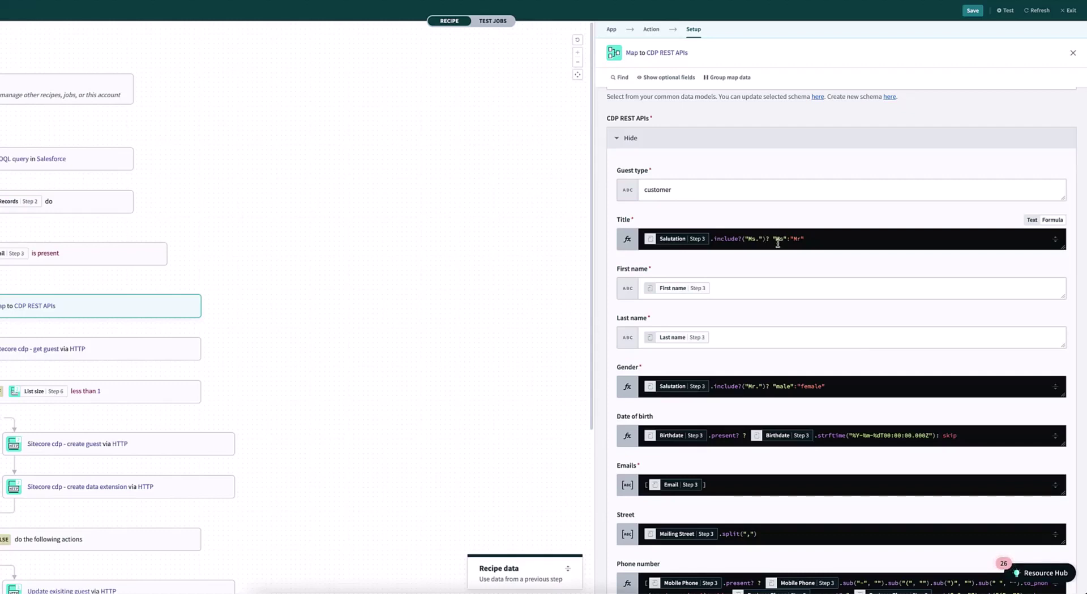
scroll(785, 283, down, 3)
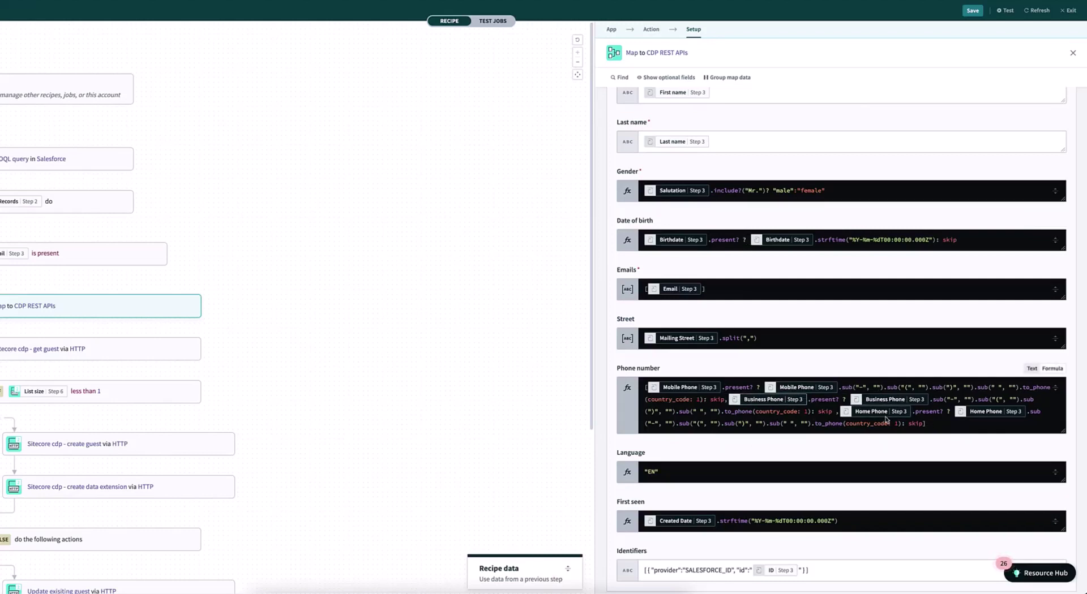
scroll(803, 411, up, 2)
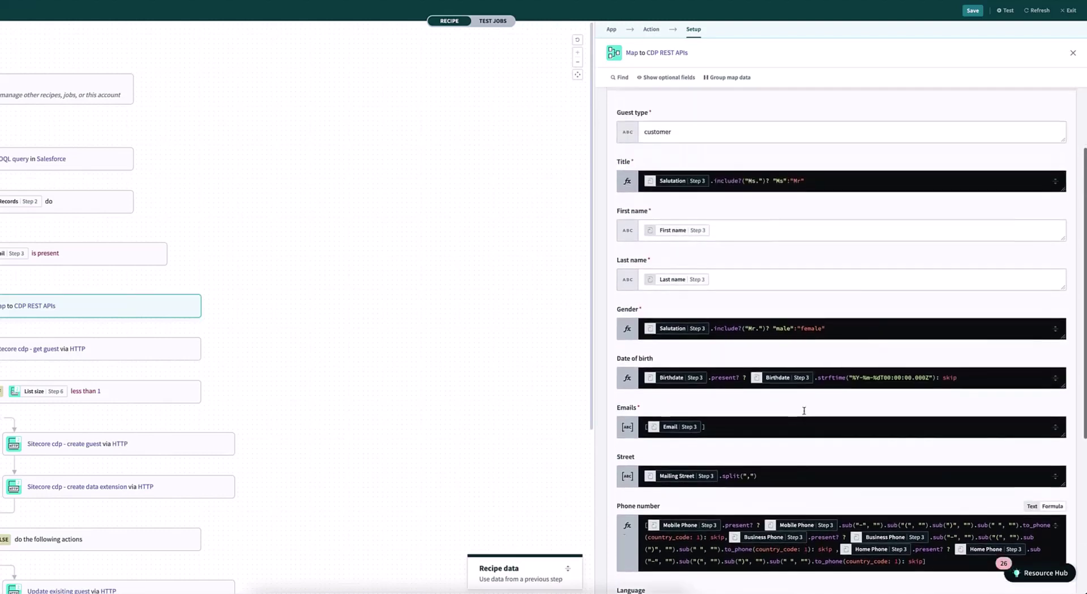
scroll(804, 411, up, 2)
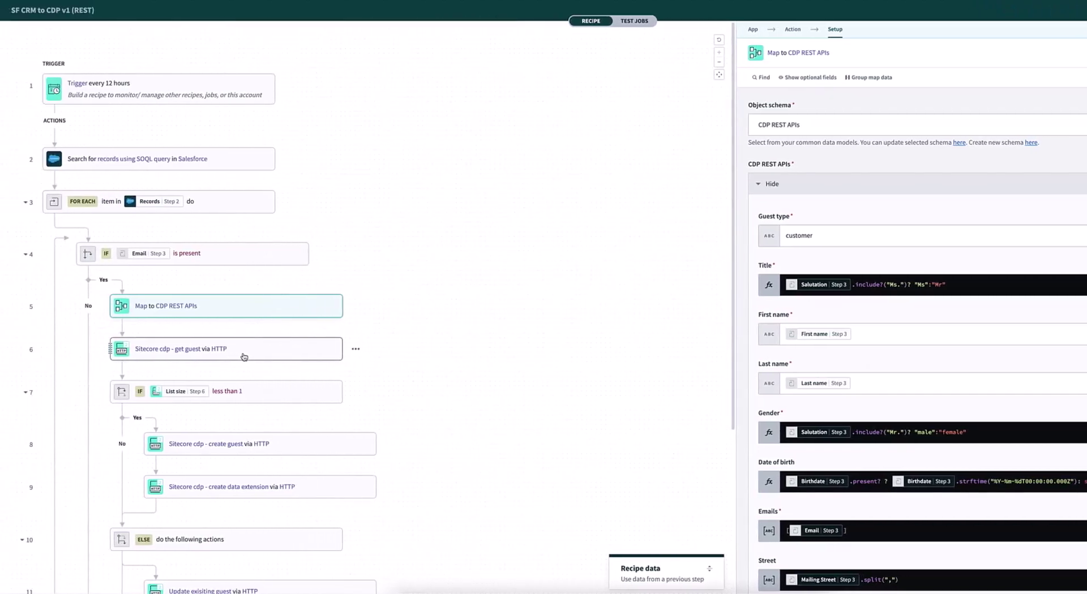
scroll(232, 355, down, 2)
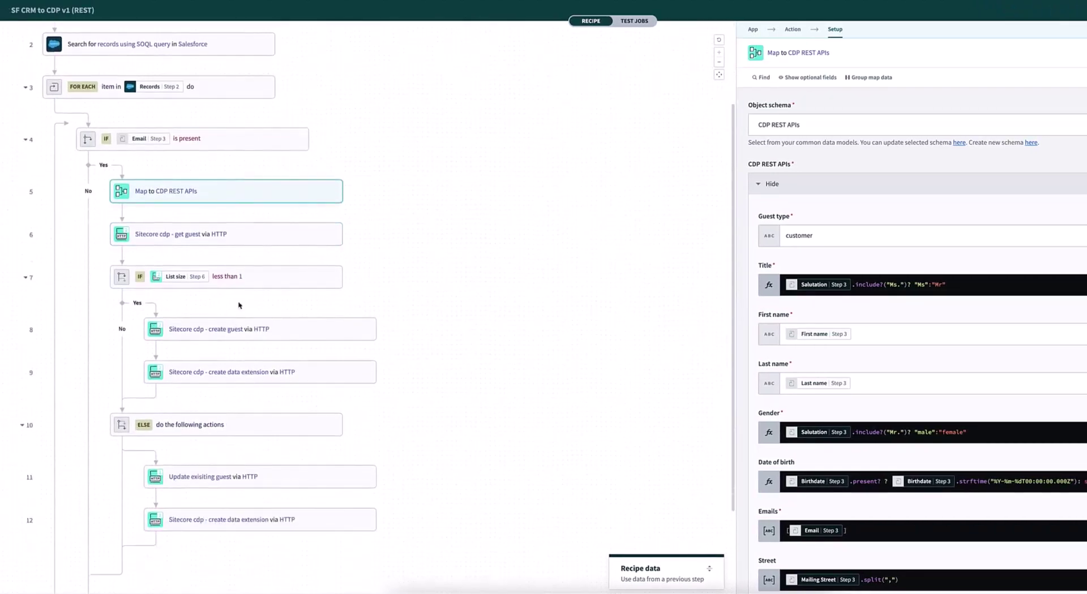
Step: Review the create data extension step's POST to guests/{Ref}/extExt and its JSON request body
click(238, 374)
scroll(695, 376, down, 3)
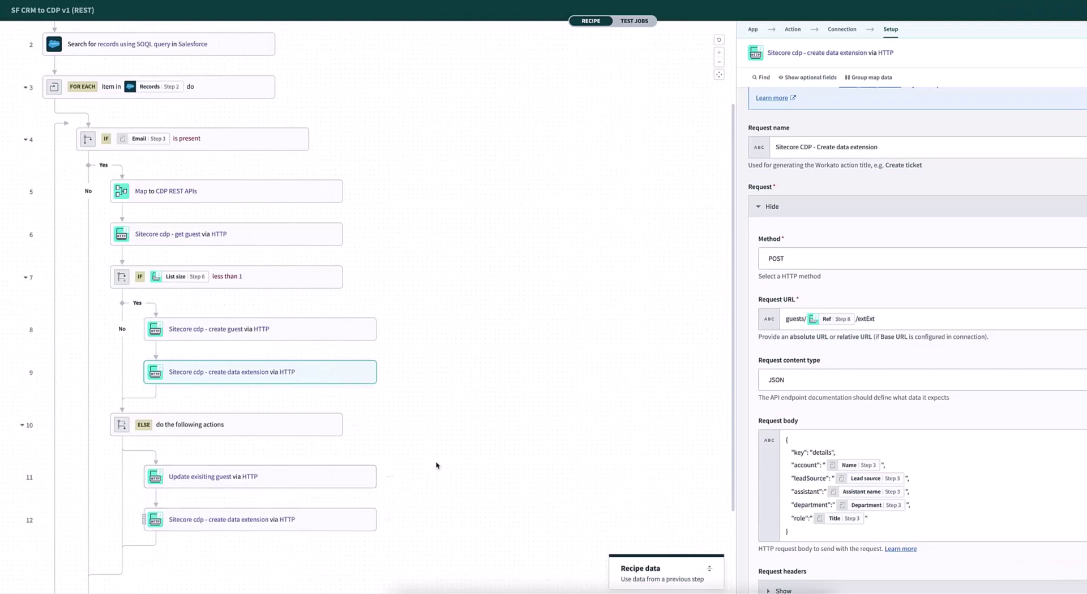
scroll(582, 309, up, 2)
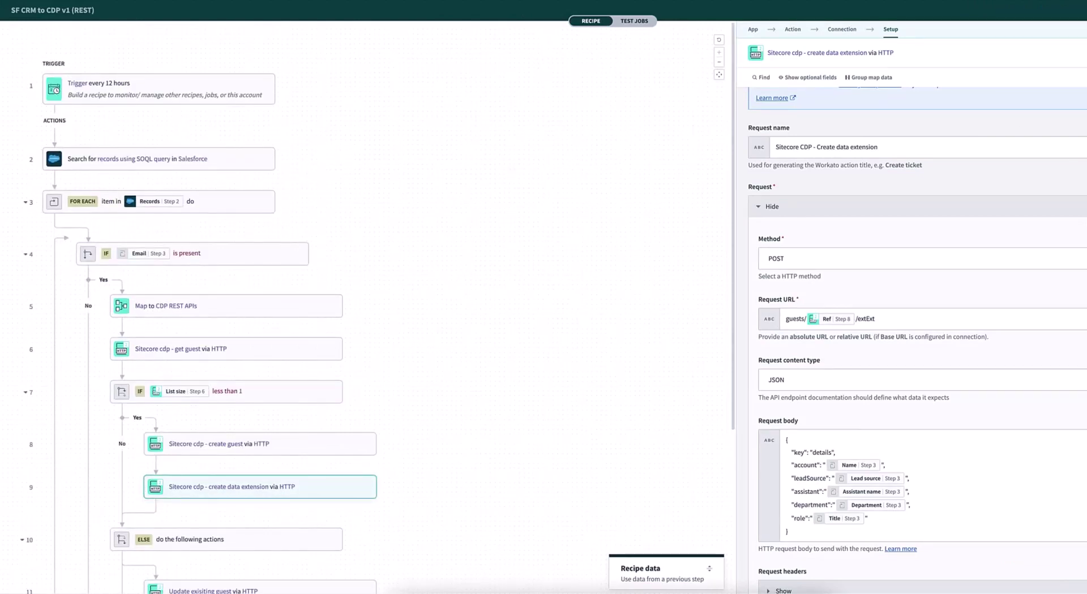
Step: Inspect the test job's Salesforce search output: 21 records and the first contact
key(Escape)
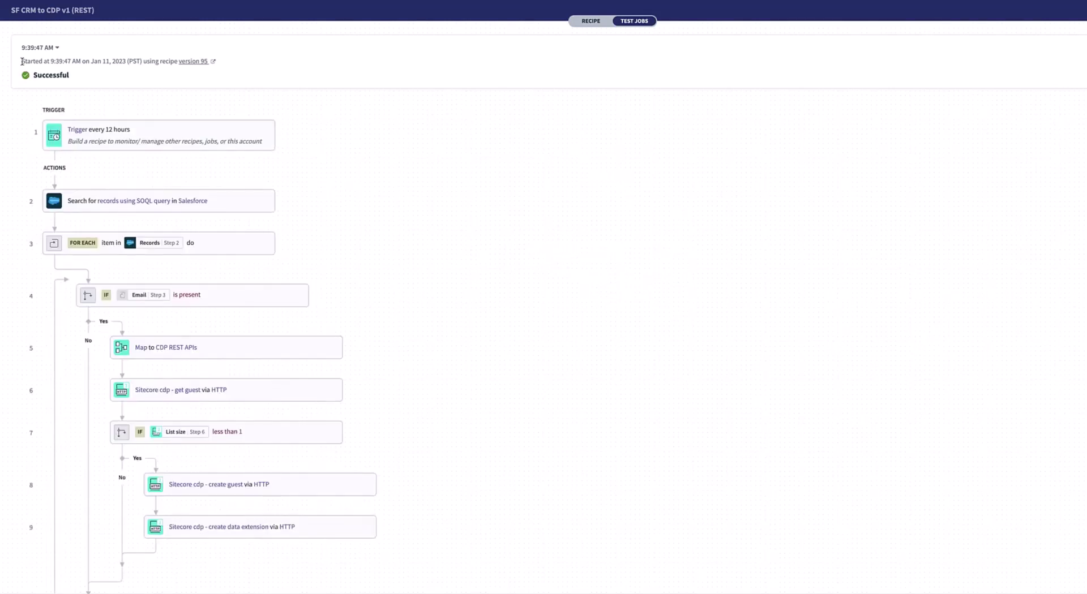
click(241, 189)
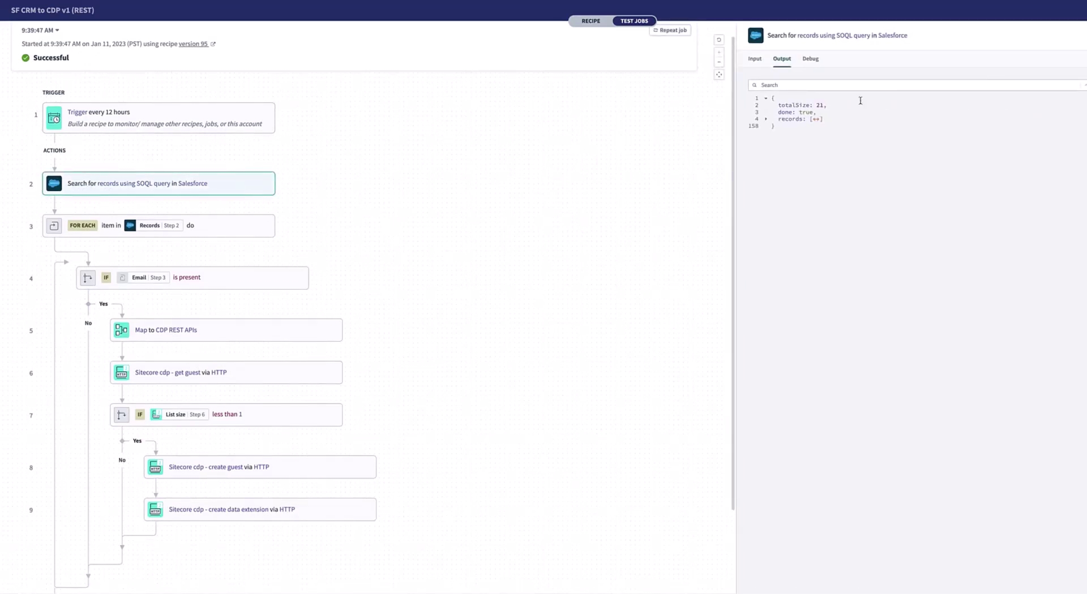
drag(799, 106, 849, 111)
click(765, 120)
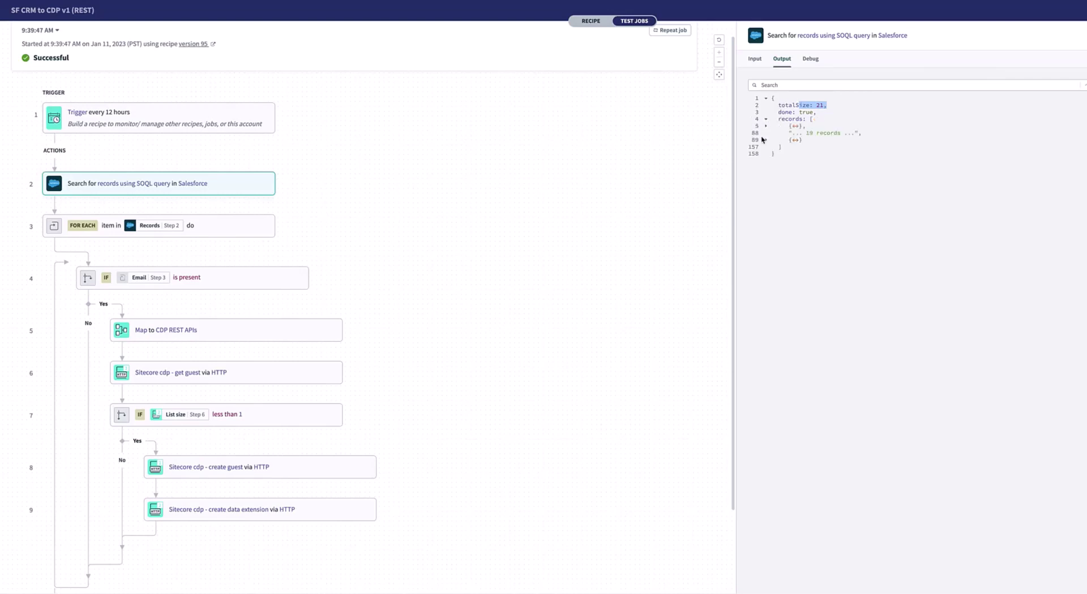
click(766, 127)
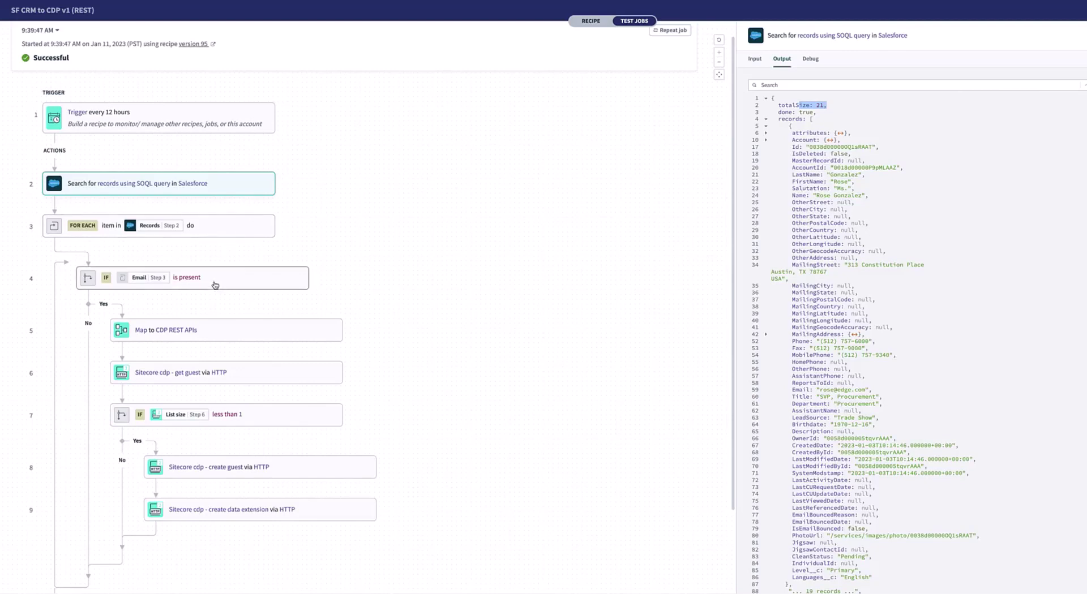
Step: Expand the Map to CDP REST APIs output's data, emails, street and phoneNumber
click(218, 329)
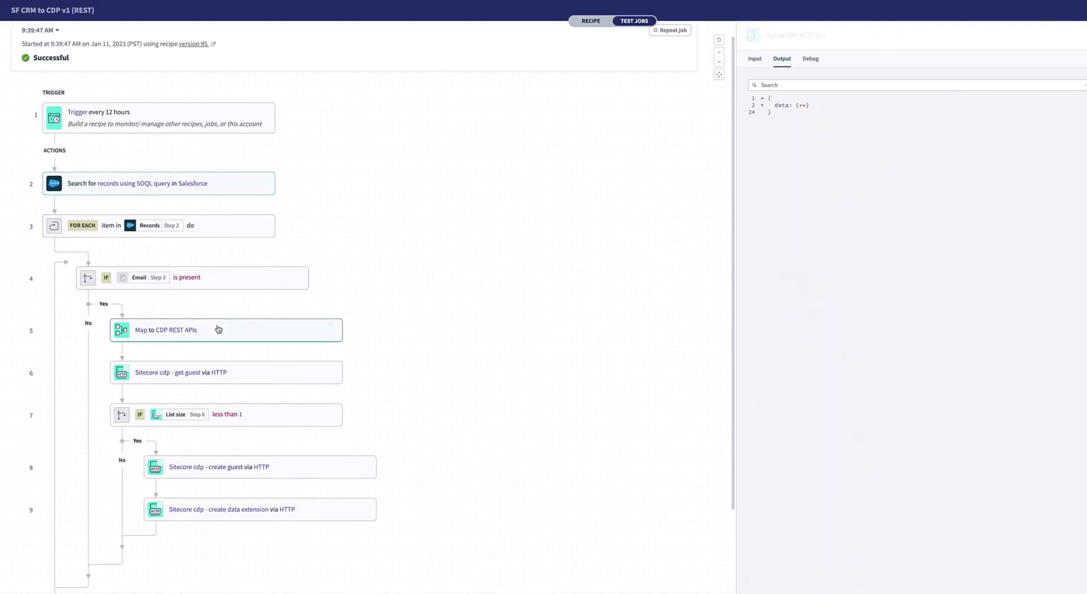
click(762, 105)
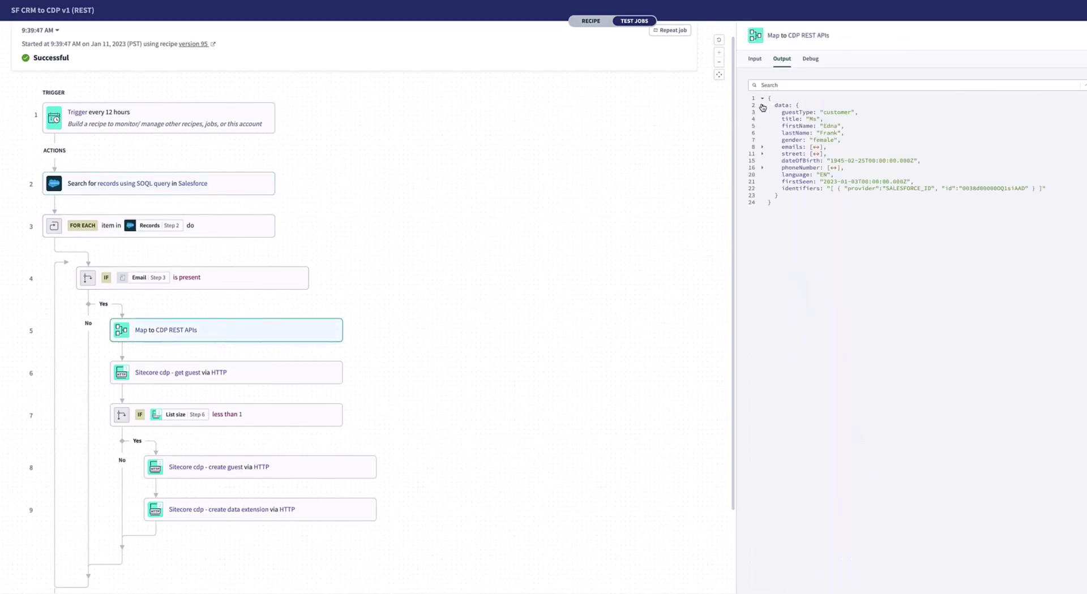
click(762, 147)
click(762, 168)
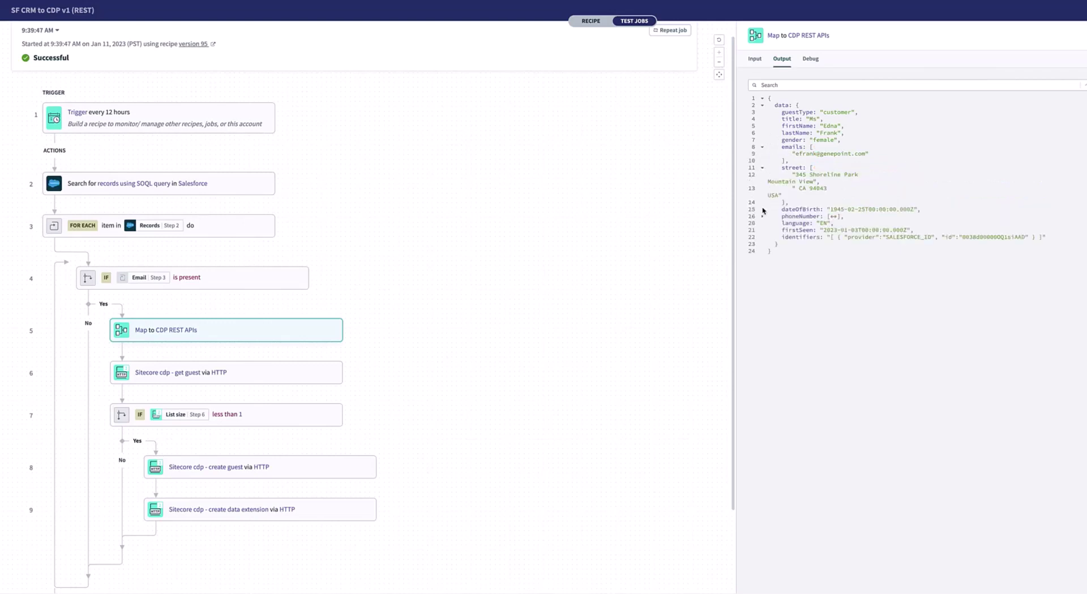
click(762, 216)
scroll(364, 291, down, 2)
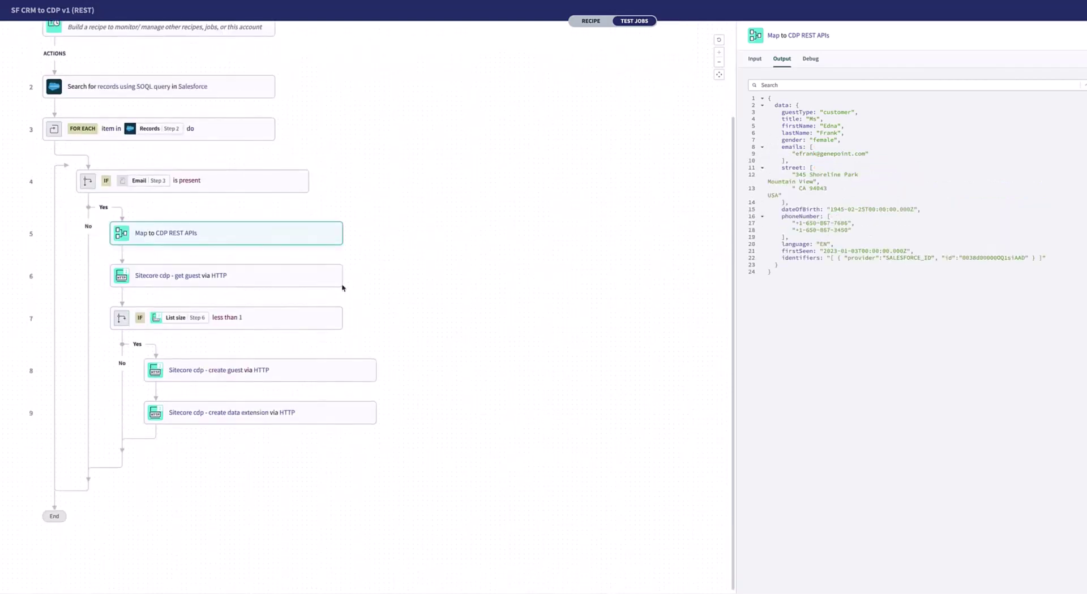
Step: Check the get guest output, then compare the CDP guest's ID and email before returning to Guests
click(240, 280)
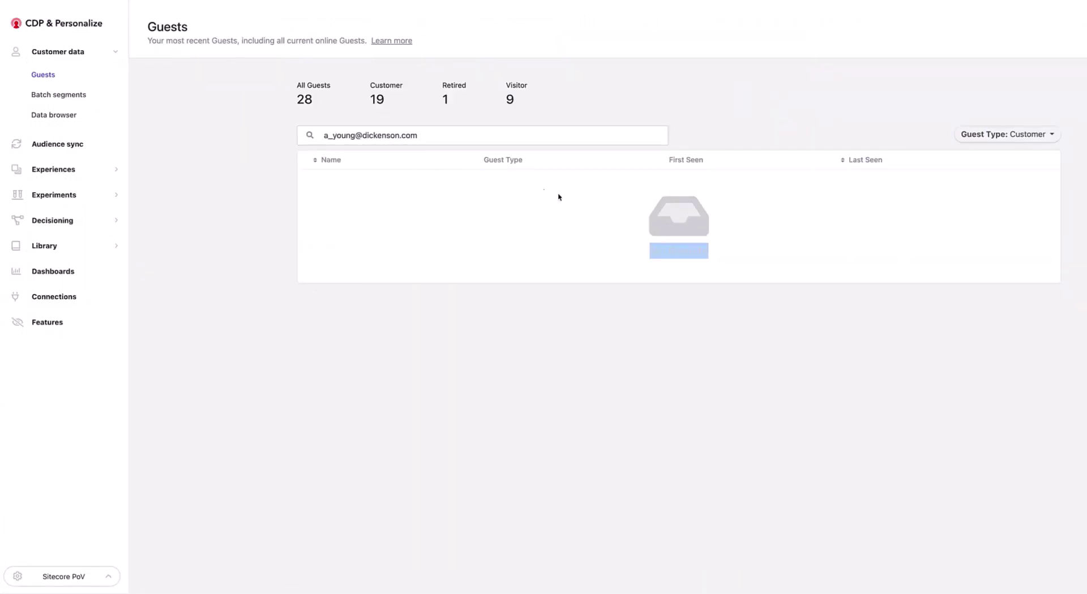
triple_click(363, 135)
key(BackSpace)
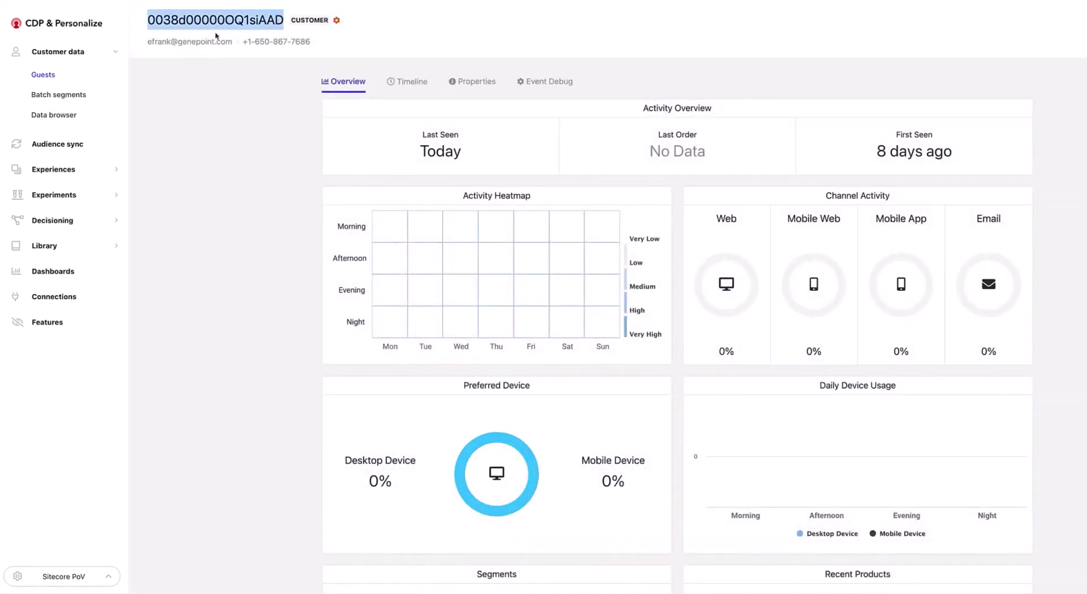
drag(155, 42, 232, 43)
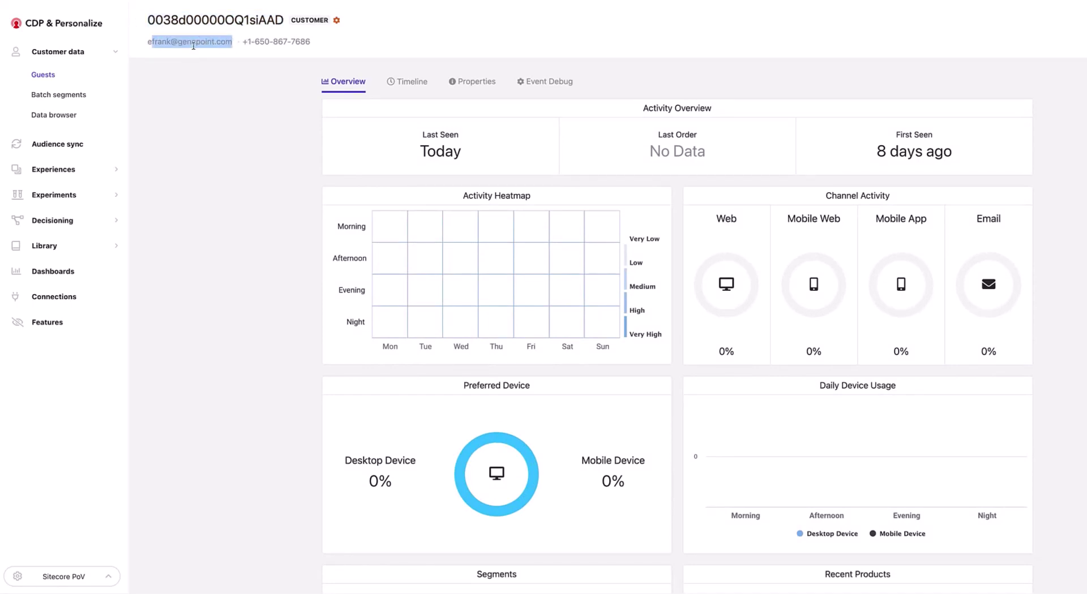
click(44, 74)
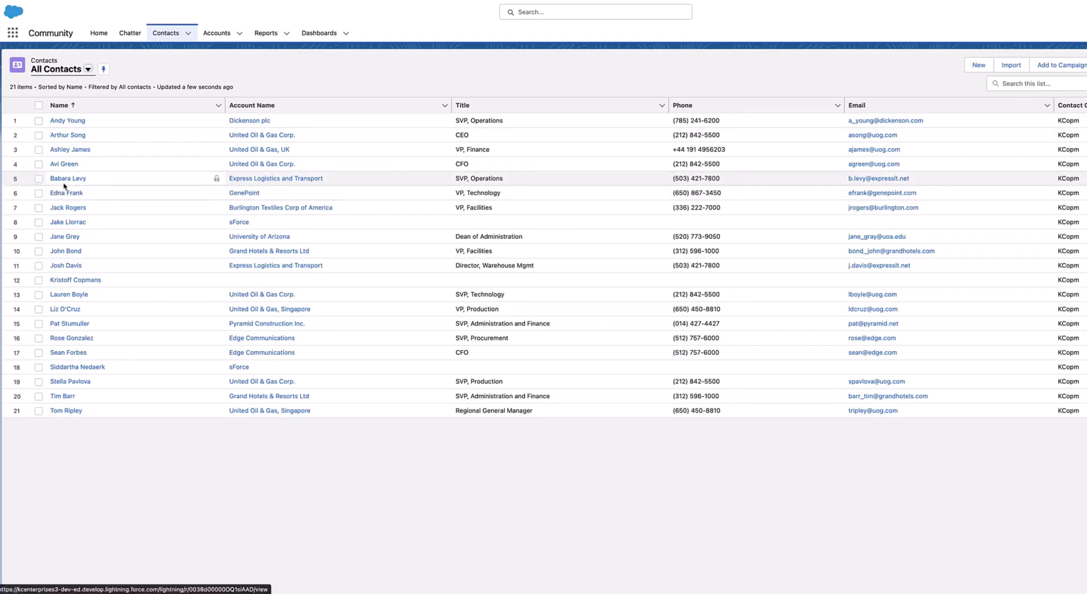
Step: Copy the next Salesforce contact's email and paste it into the CDP Guests search
click(82, 181)
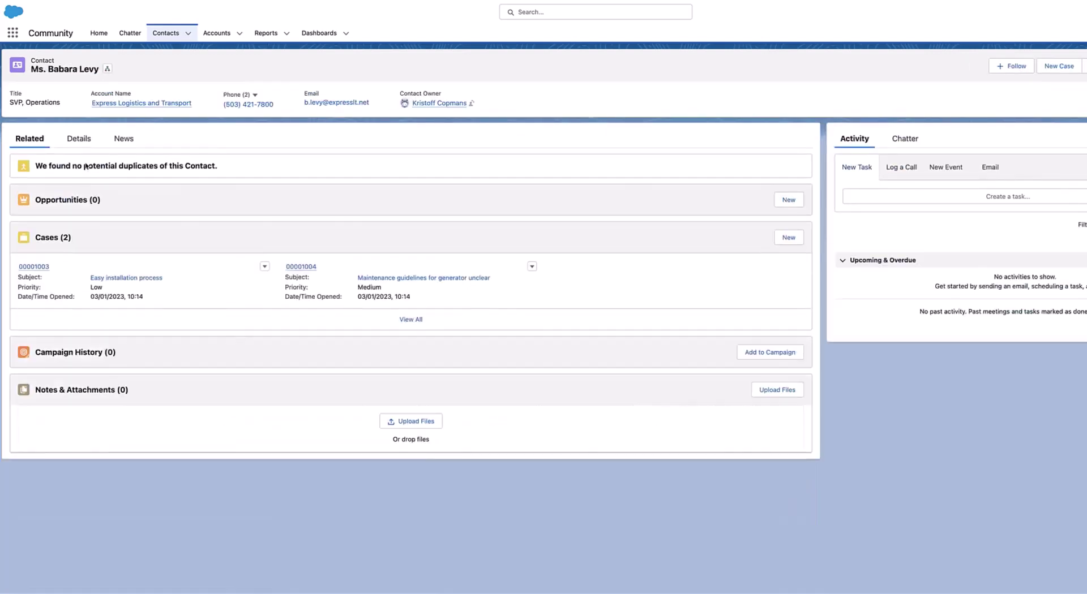
click(81, 141)
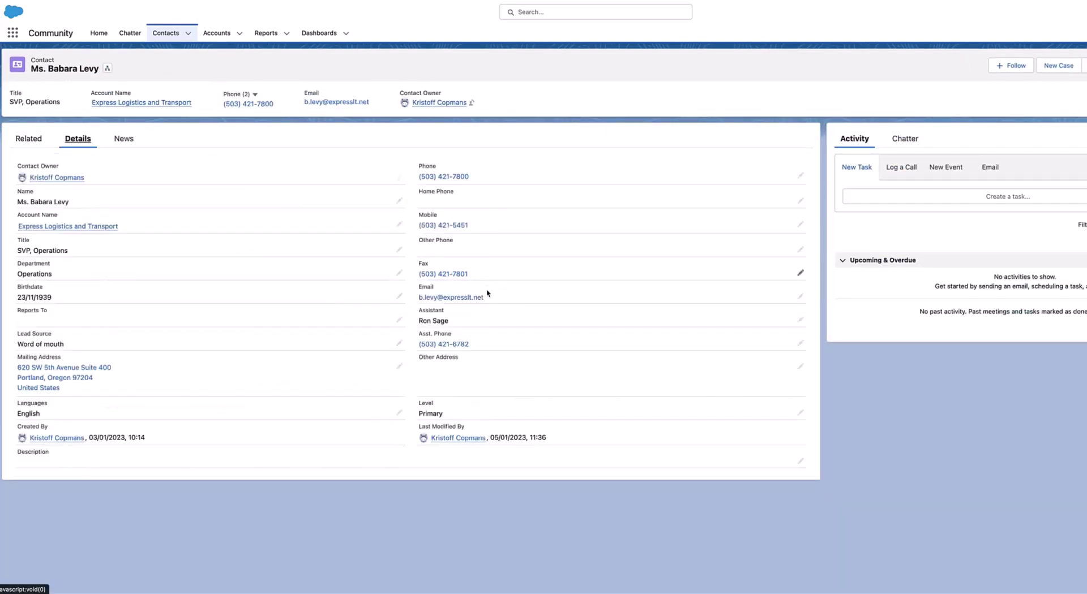
drag(495, 294, 416, 297)
key(ctrl+c)
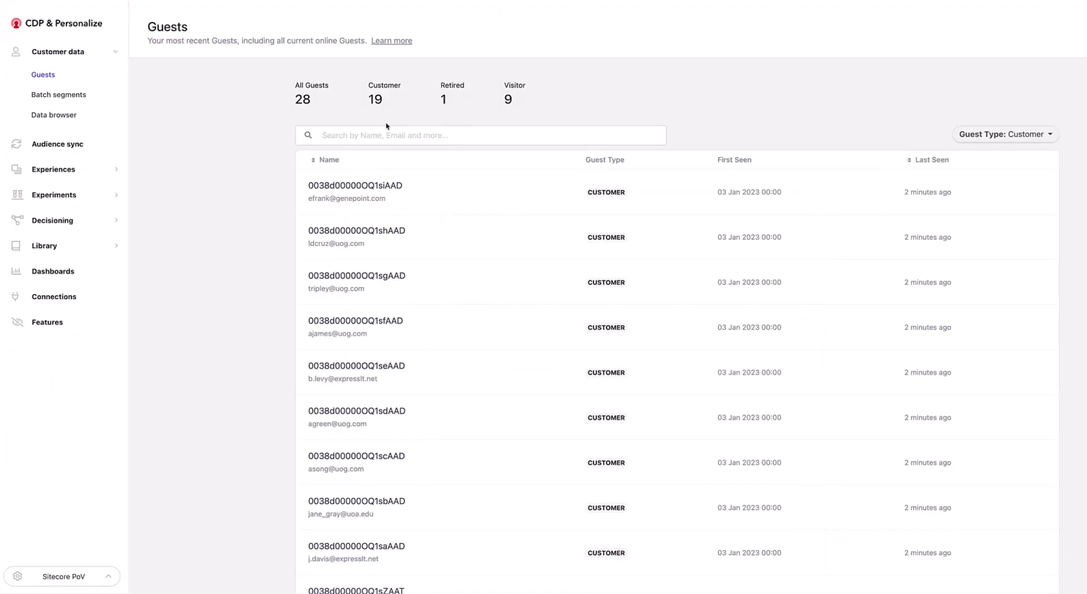
click(371, 130)
key(ctrl+v)
click(348, 187)
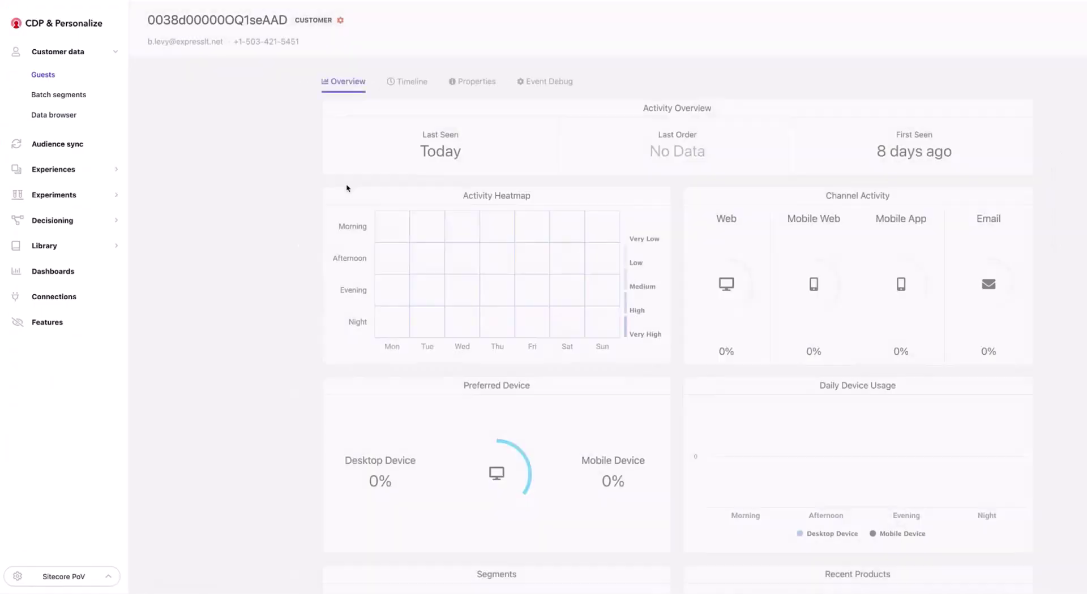
drag(148, 20, 289, 21)
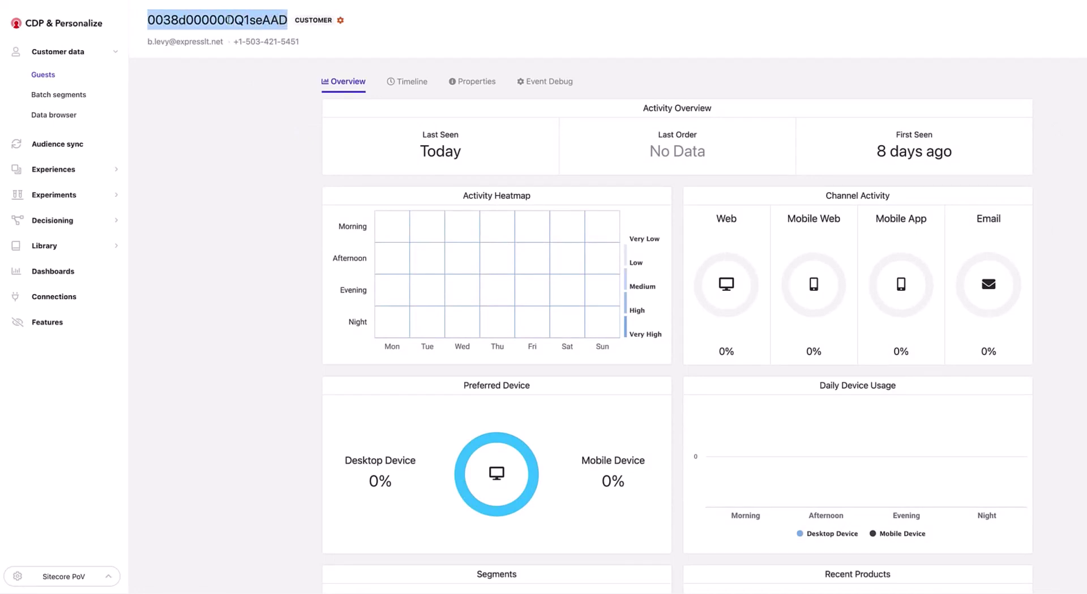
drag(156, 20, 262, 20)
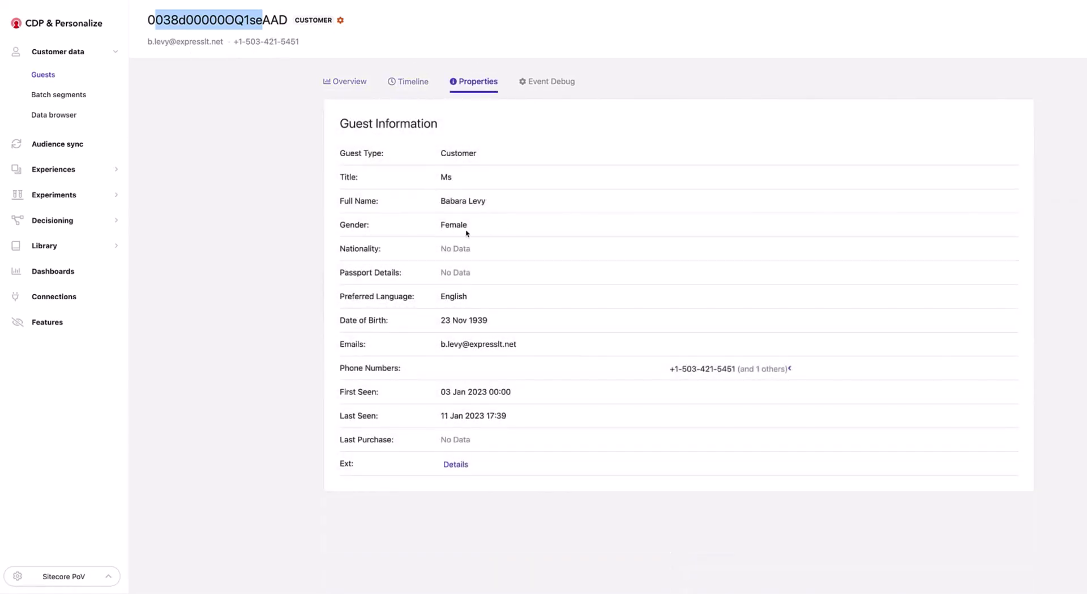
triple_click(521, 321)
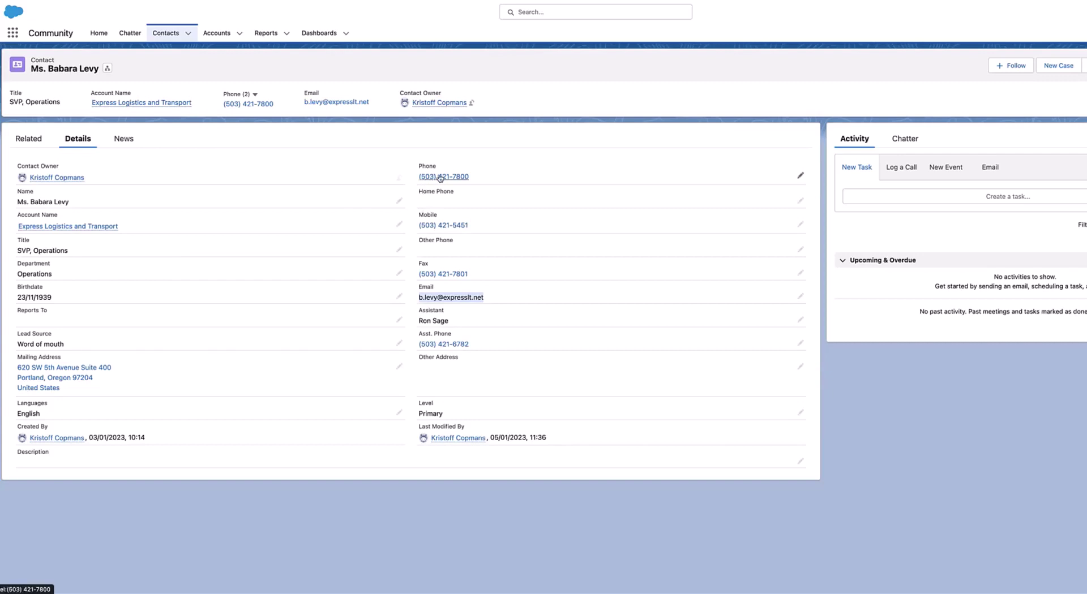
drag(55, 299, 1, 304)
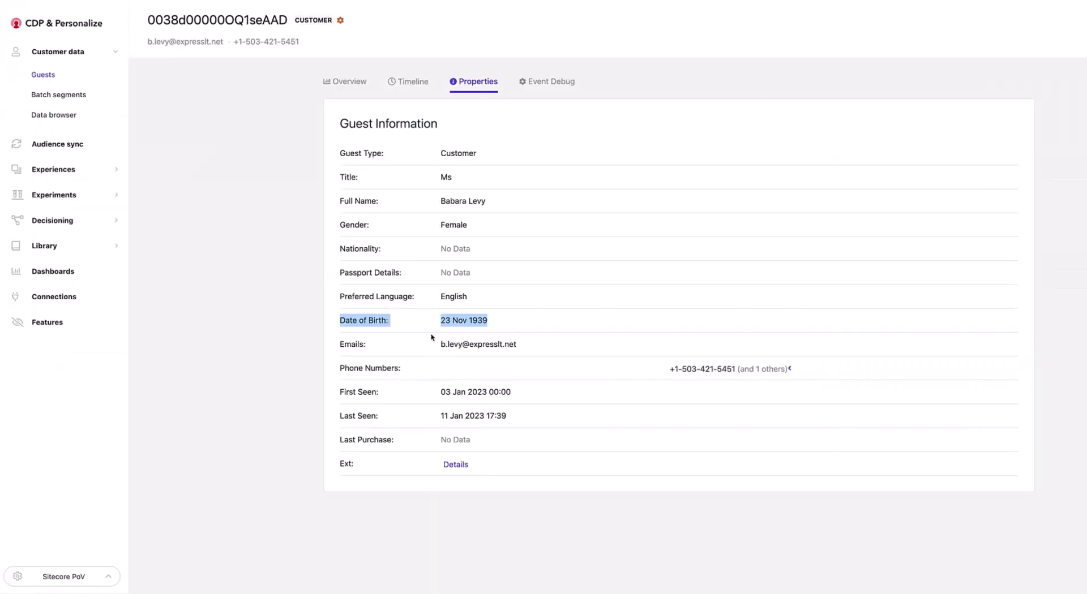
Step: Open the CDP guest's Ext details and highlight its Account and Assistant values
click(460, 471)
click(733, 311)
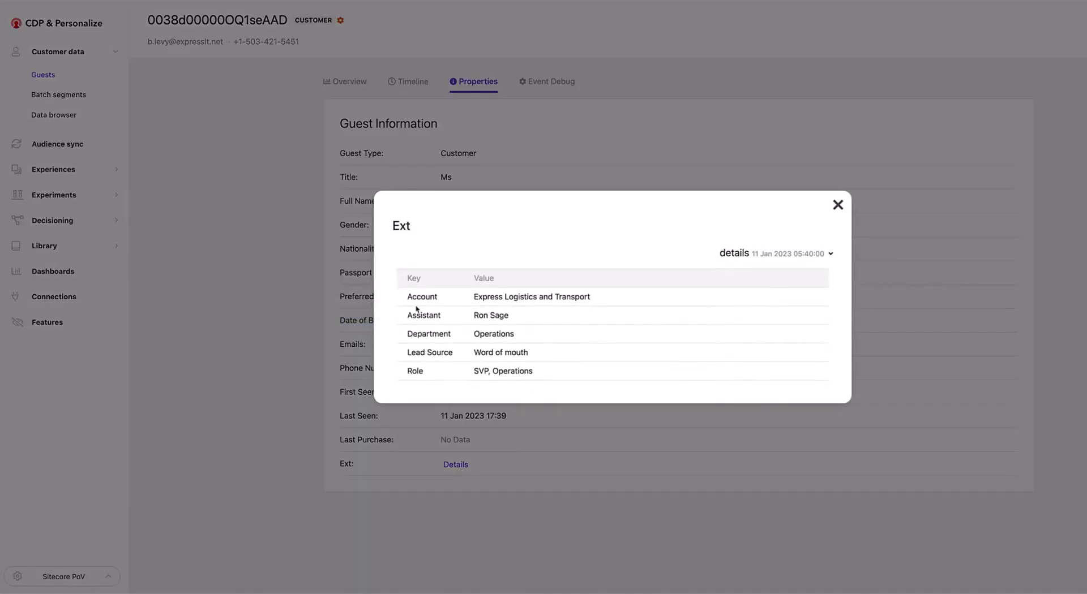
drag(416, 298, 657, 301)
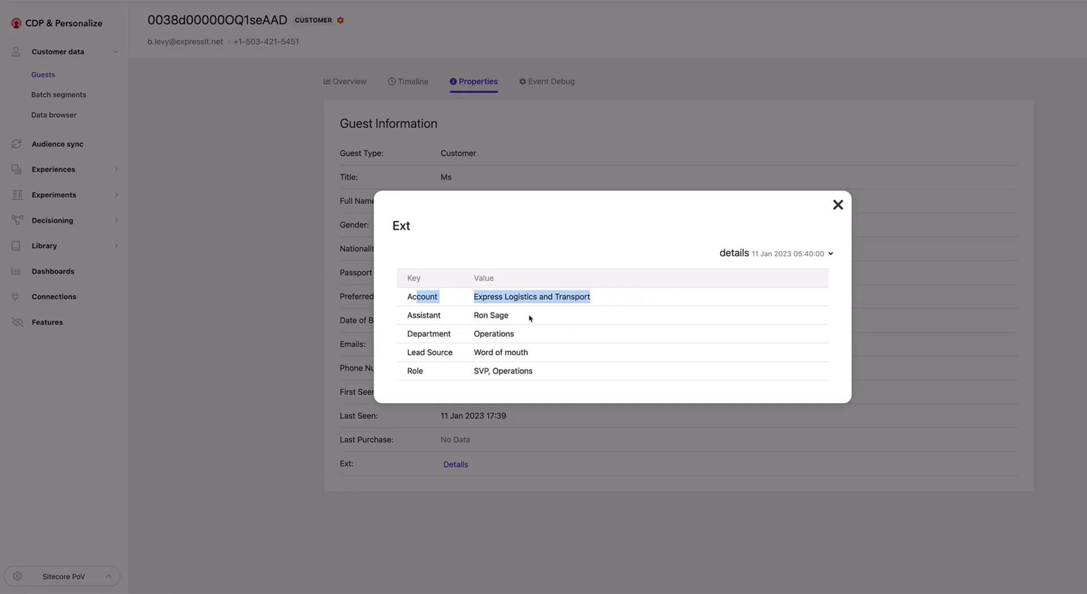
drag(529, 318, 400, 309)
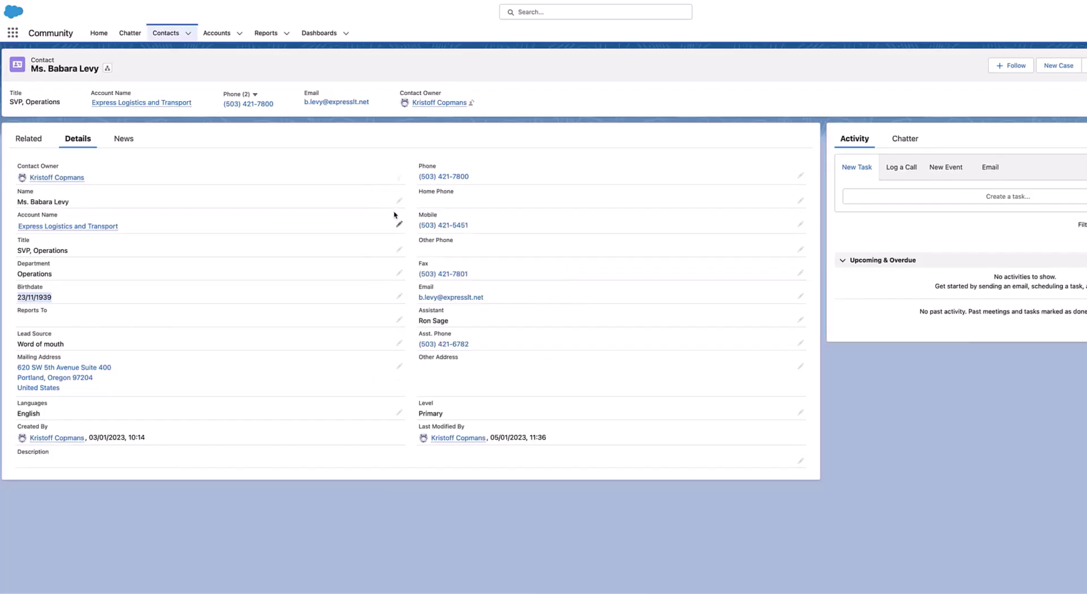
Step: Highlight the Salesforce contact's Account Name and Assistant to compare with CDP
drag(12, 218, 126, 226)
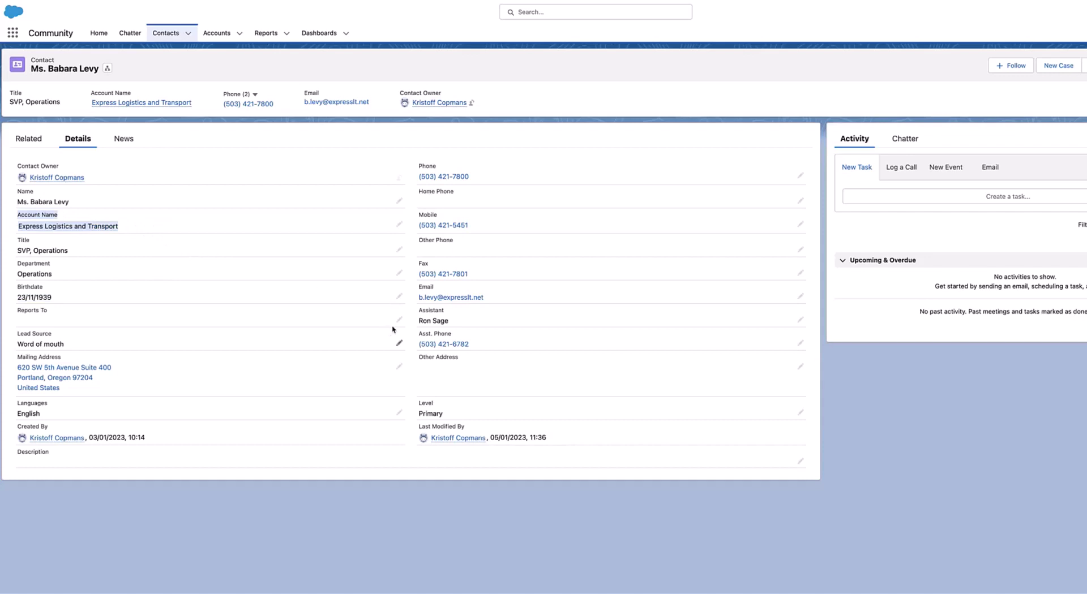
drag(422, 313, 453, 328)
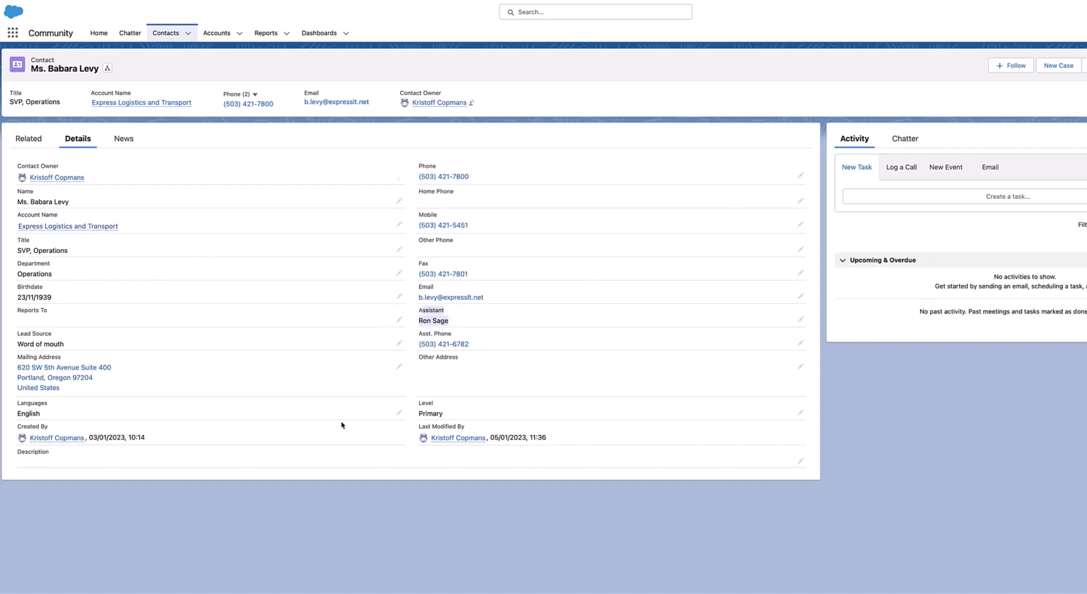